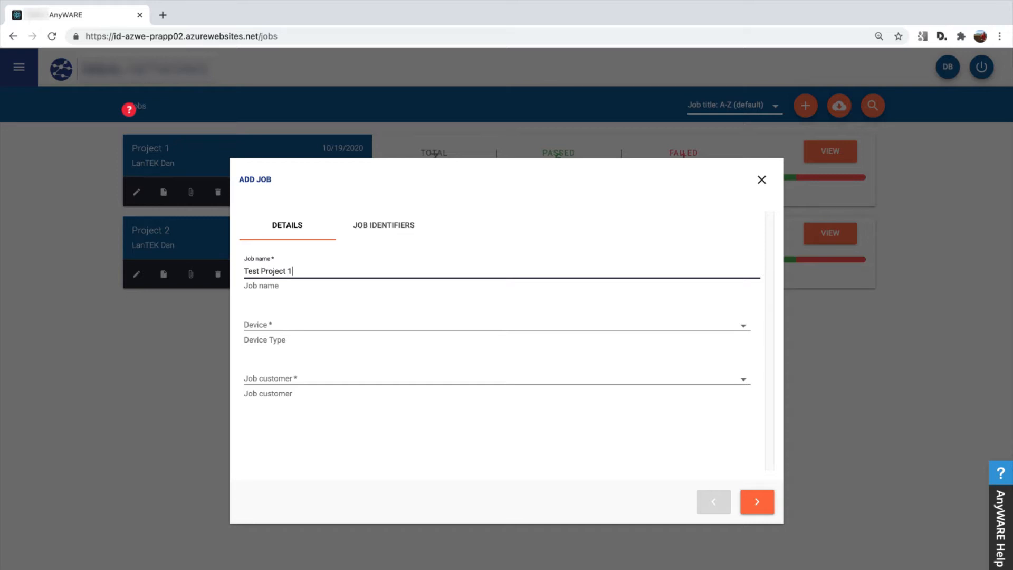
Set the new job's device type to LanTEK-IV Twisted Pair.
key(Tab)
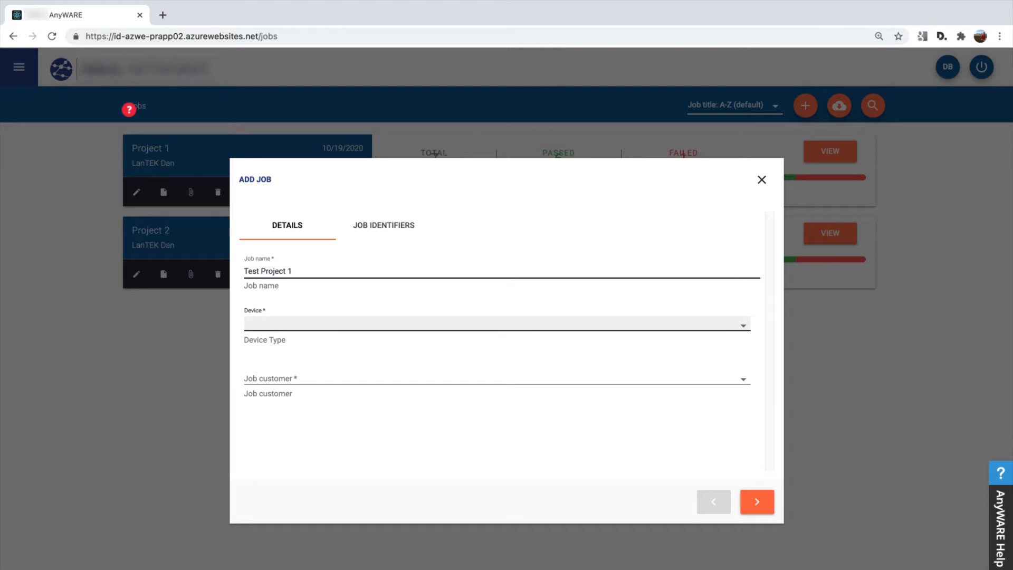
key(Down)
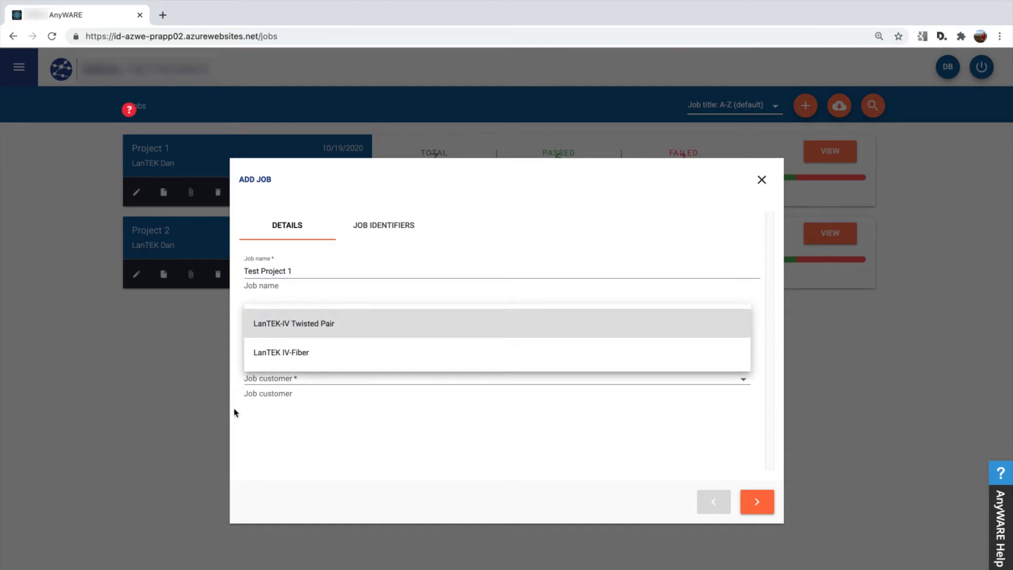
click(285, 323)
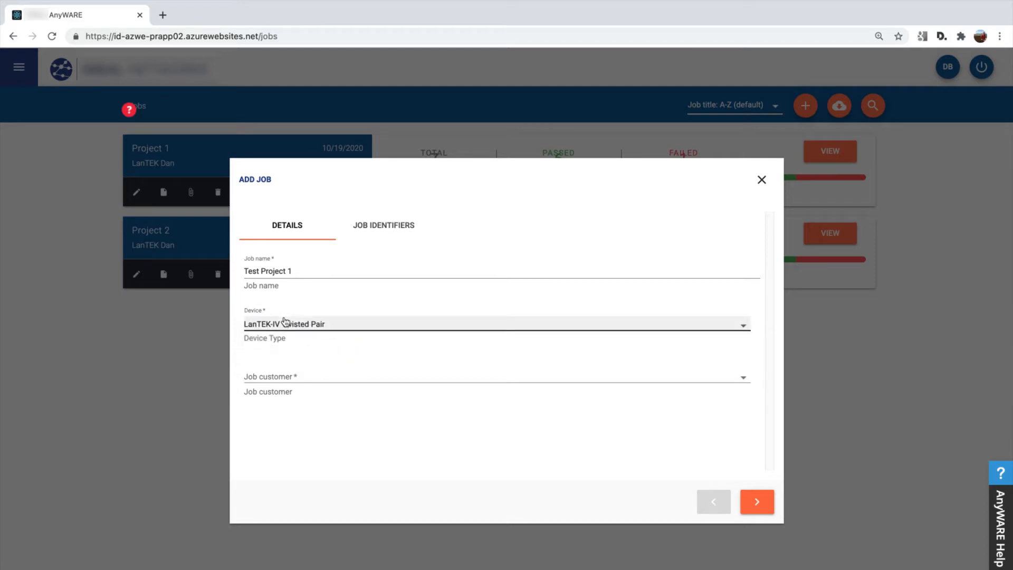
Start adding a new customer for the job and enter the customer name and the contact's first name.
click(303, 379)
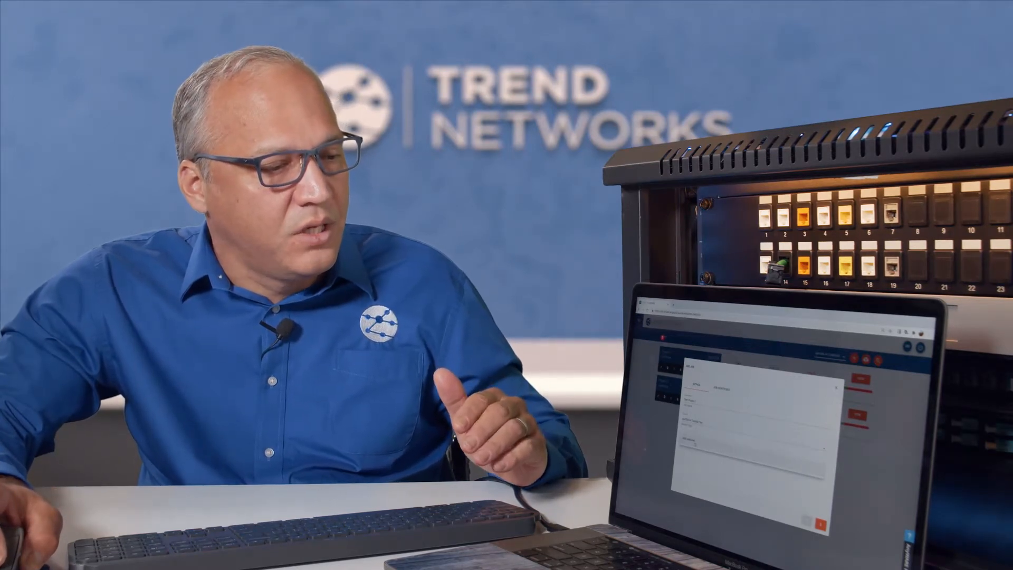
click(695, 445)
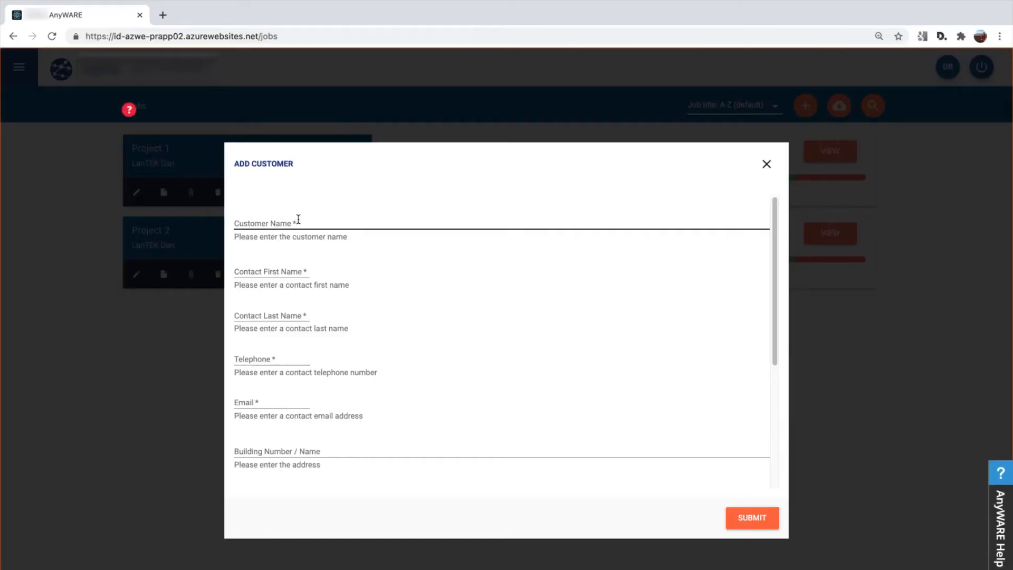
click(307, 217)
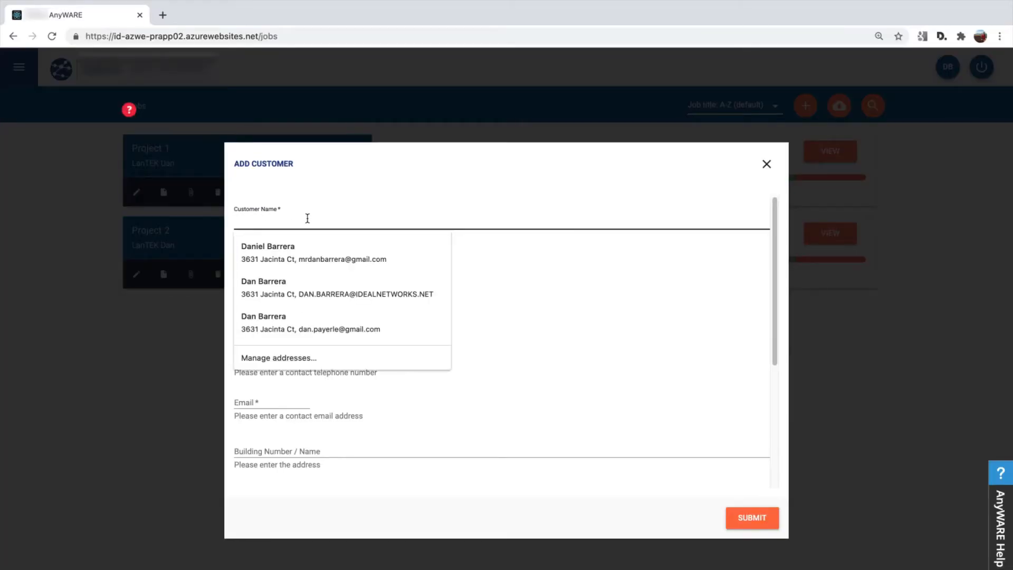
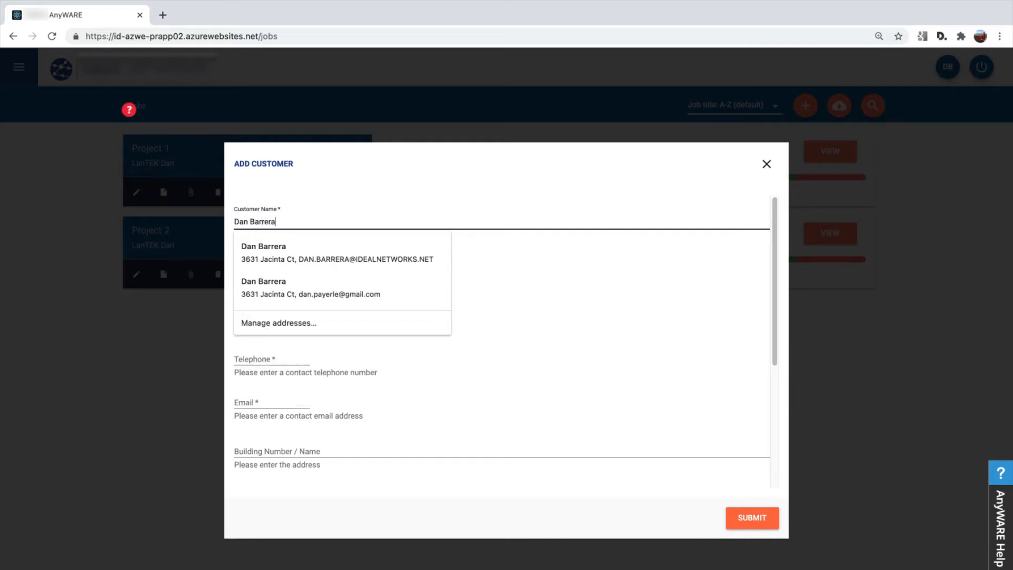
key(Tab)
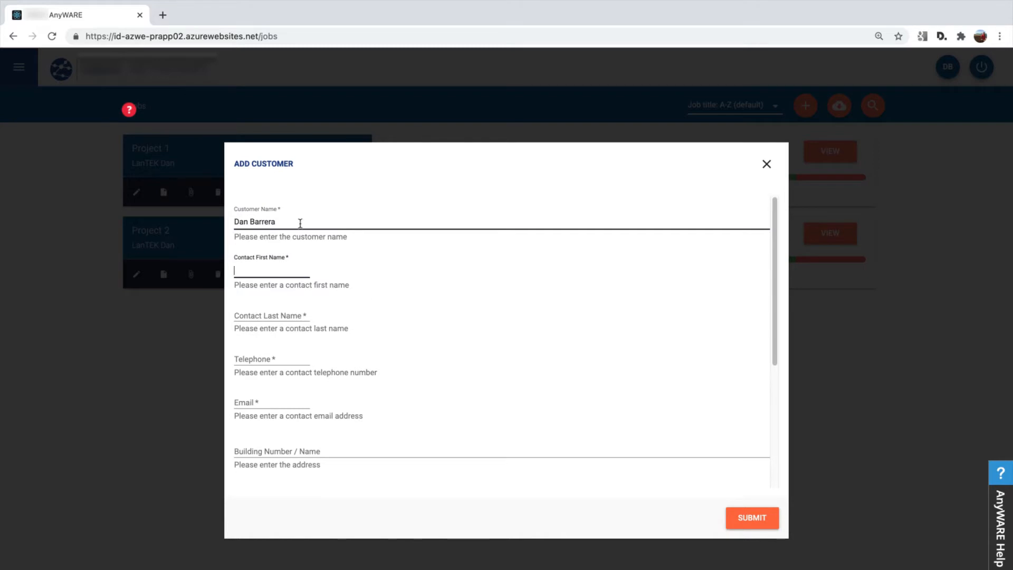
text(Dan)
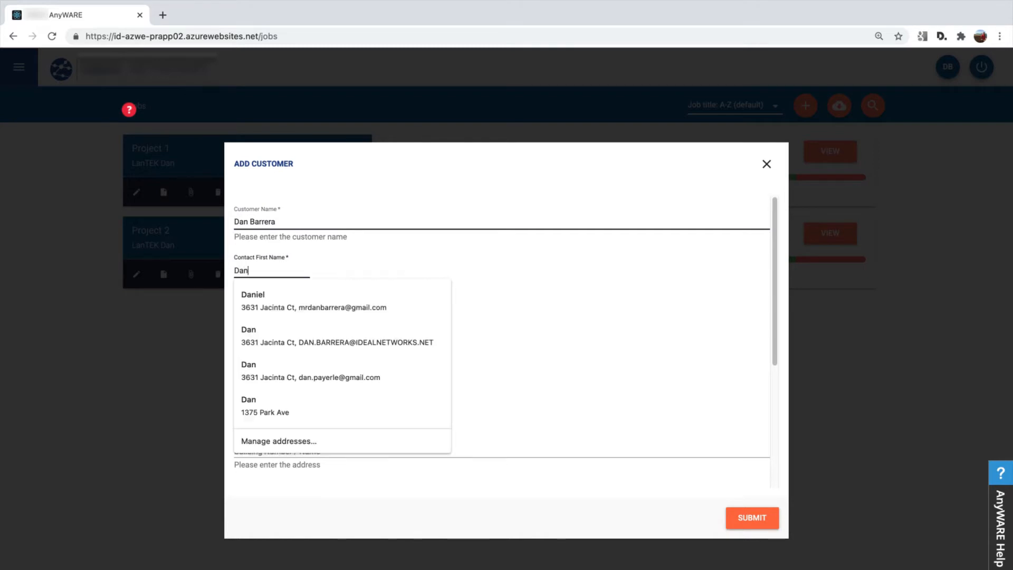
Replace the customer name with "Dans Office".
double_click(261, 216)
drag(304, 222, 220, 223)
text(Dans Office)
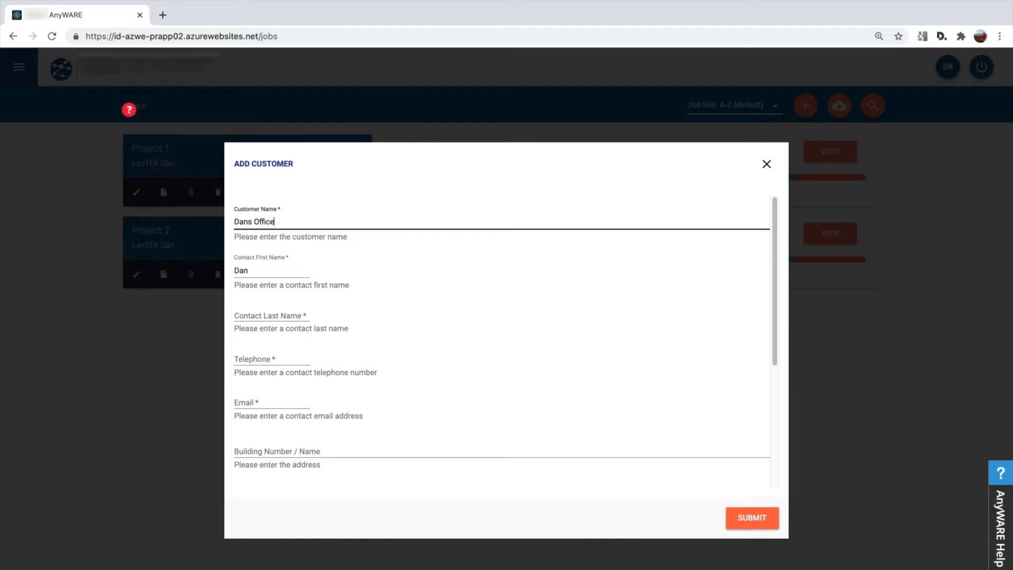
key(Tab)
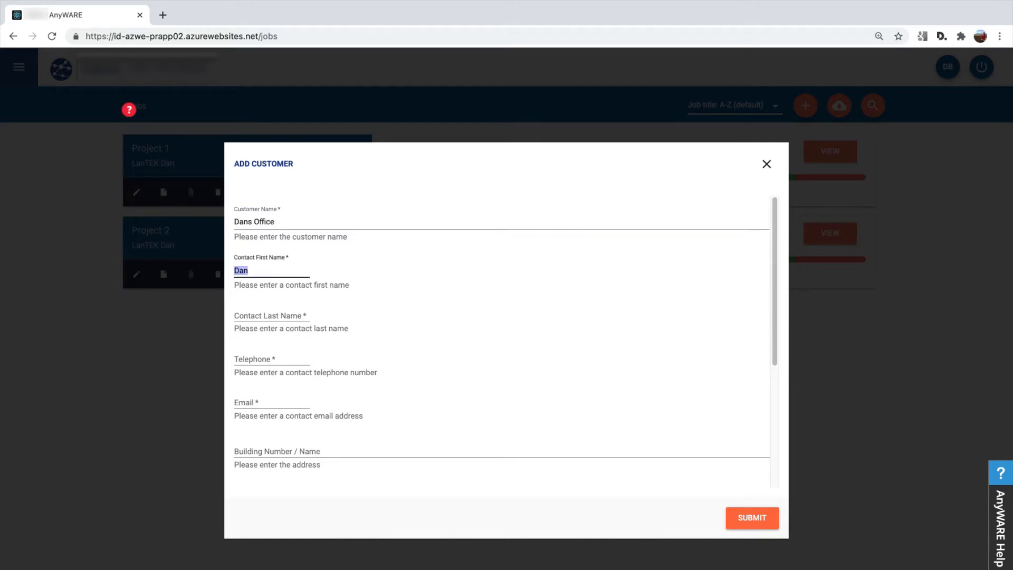
Fill in the contact's last name and telephone number for the new customer.
key(Tab)
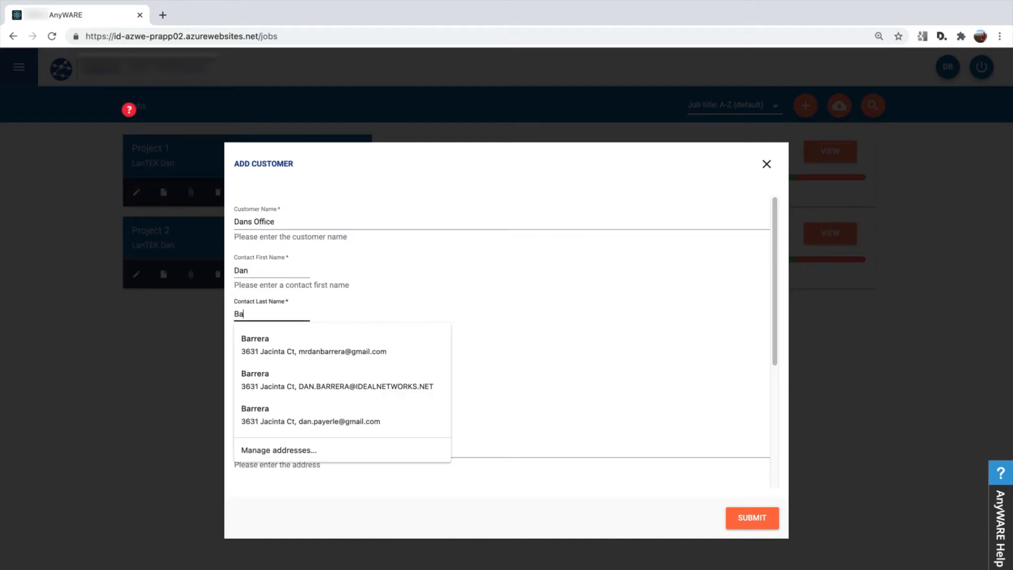
key(Tab)
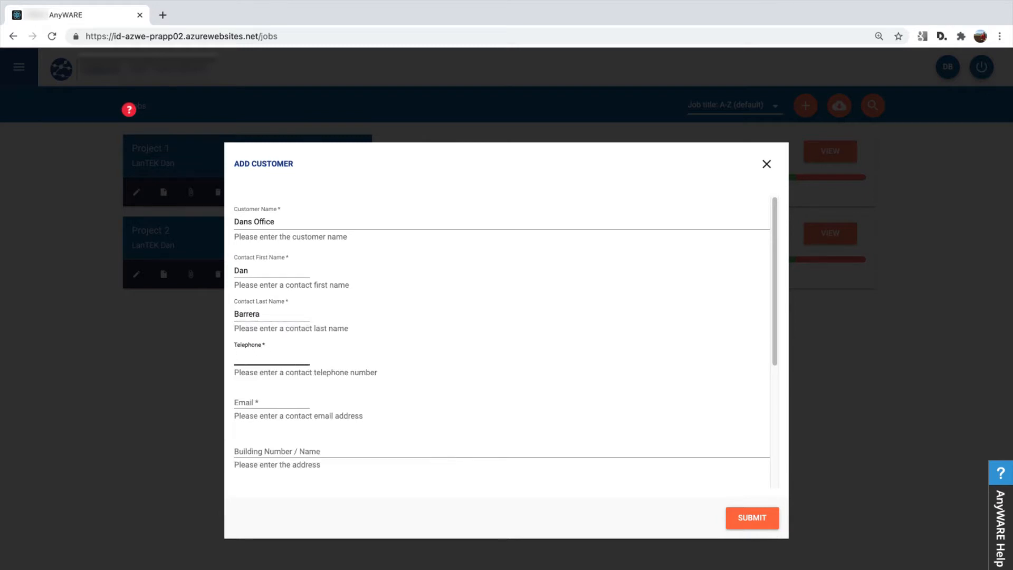
key(Tab)
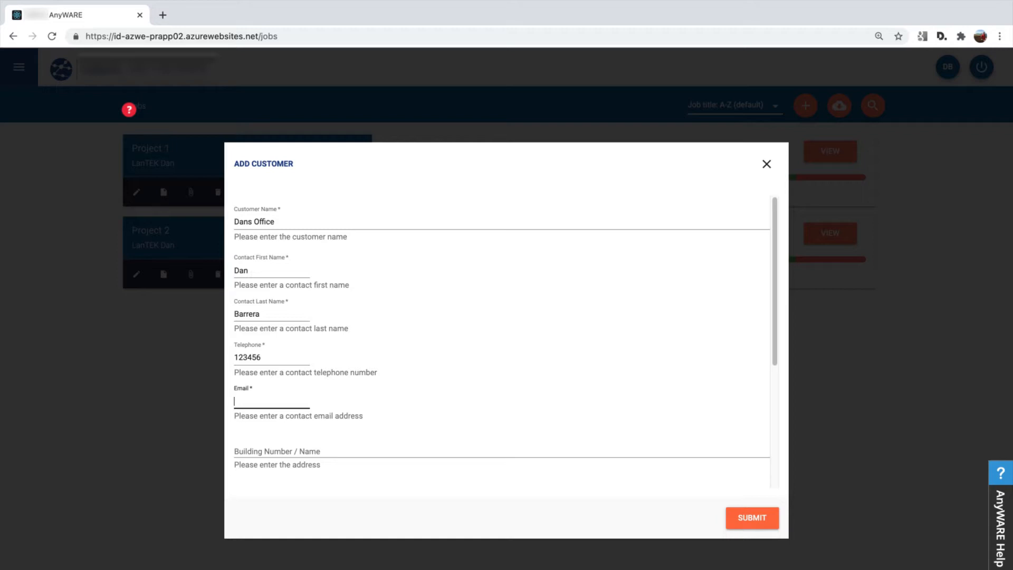
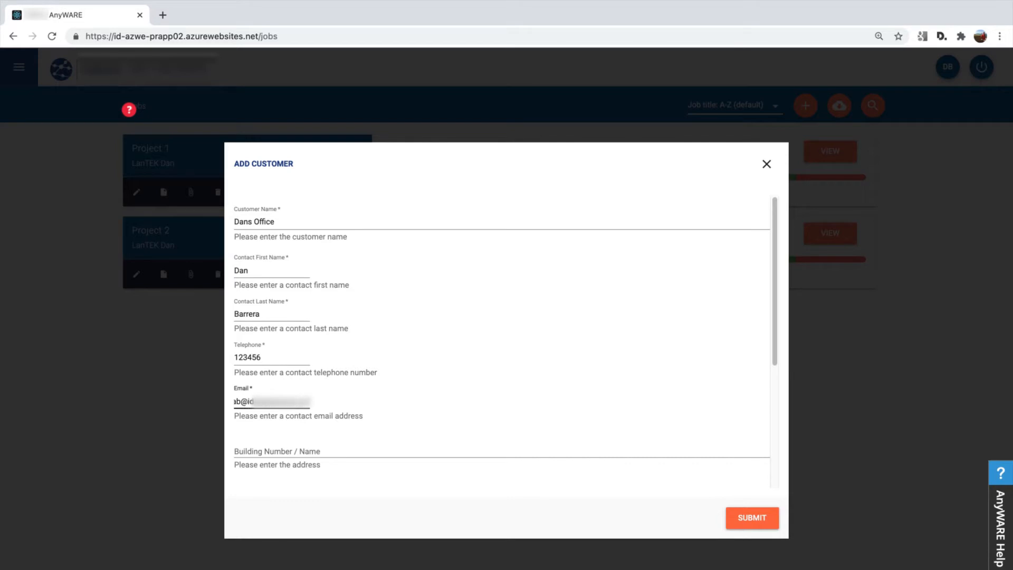
Fill in the contact's e-mail address for the new customer.
key(Tab)
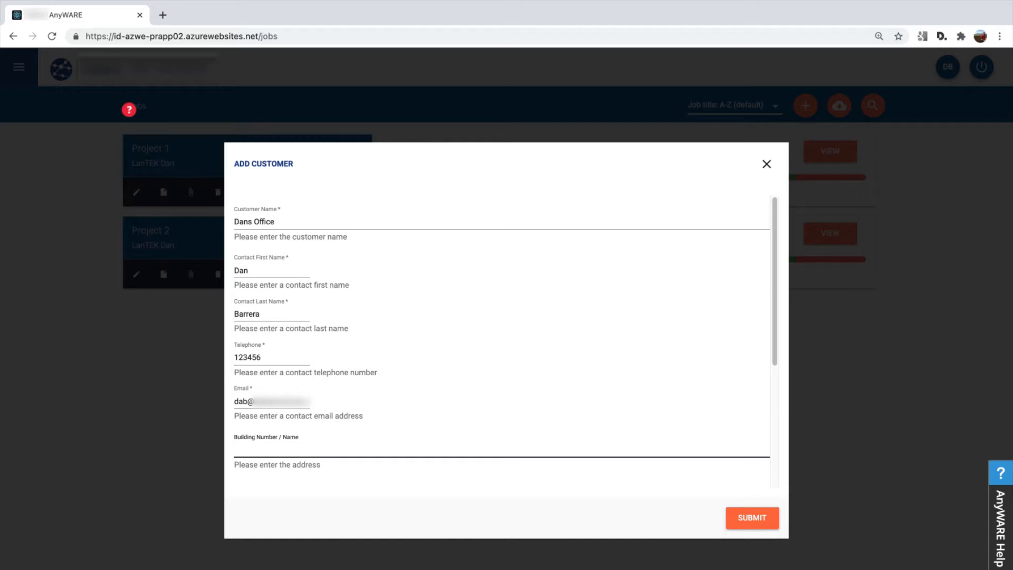
Leave the building, city, state and ZIP fields empty, set the country to USA, and submit the new customer.
key(Tab)
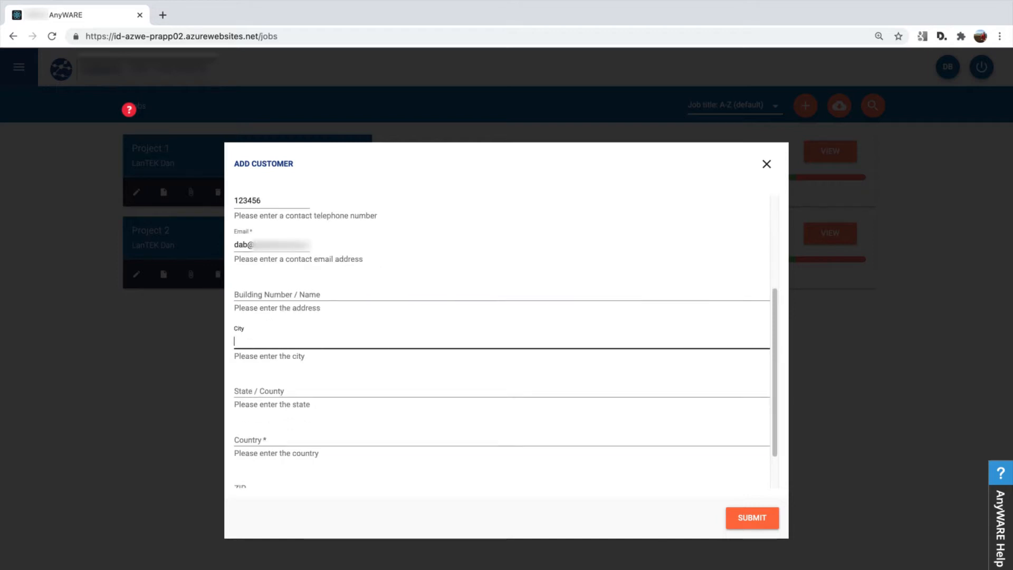
key(Tab)
key(Tab)
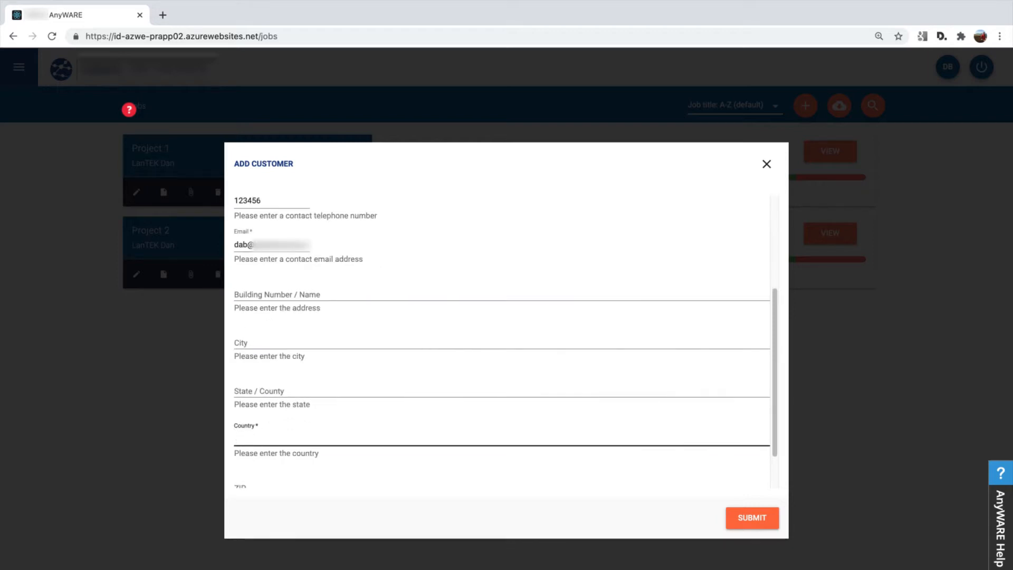
text(USA)
key(Tab)
key(Tab)
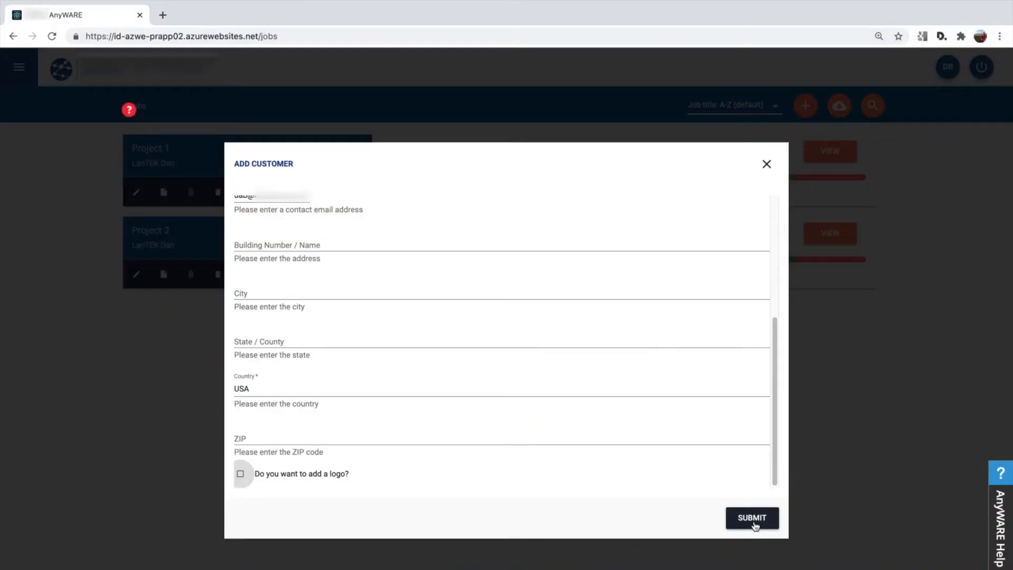
click(760, 517)
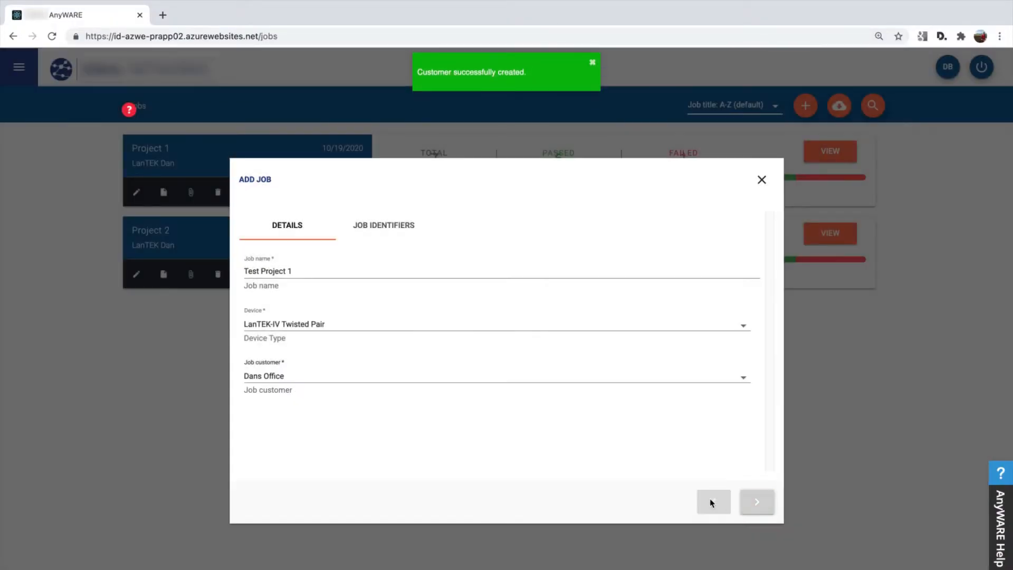
Keep Dans Office as the job customer and proceed to the job identifiers.
click(286, 380)
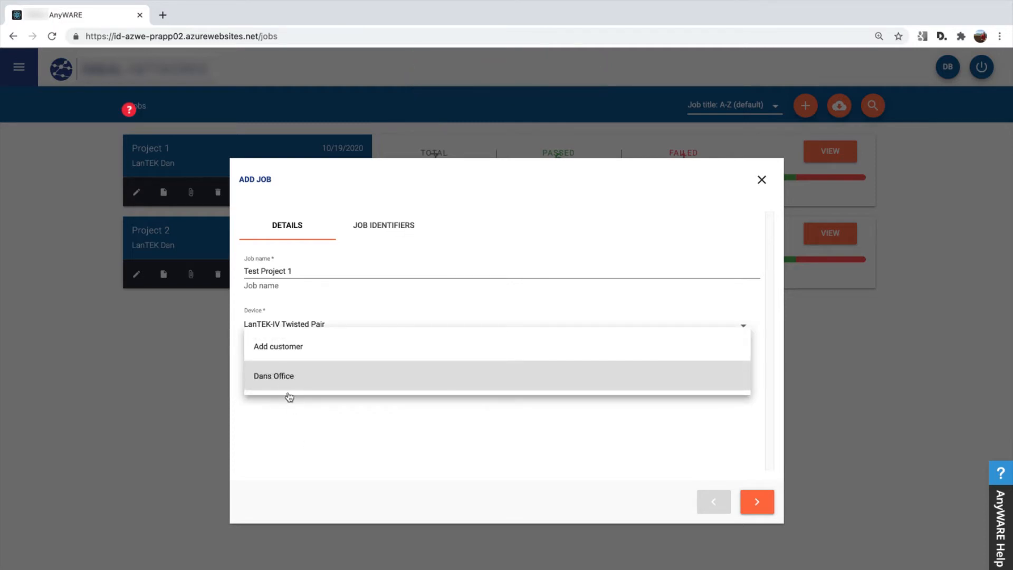
click(767, 501)
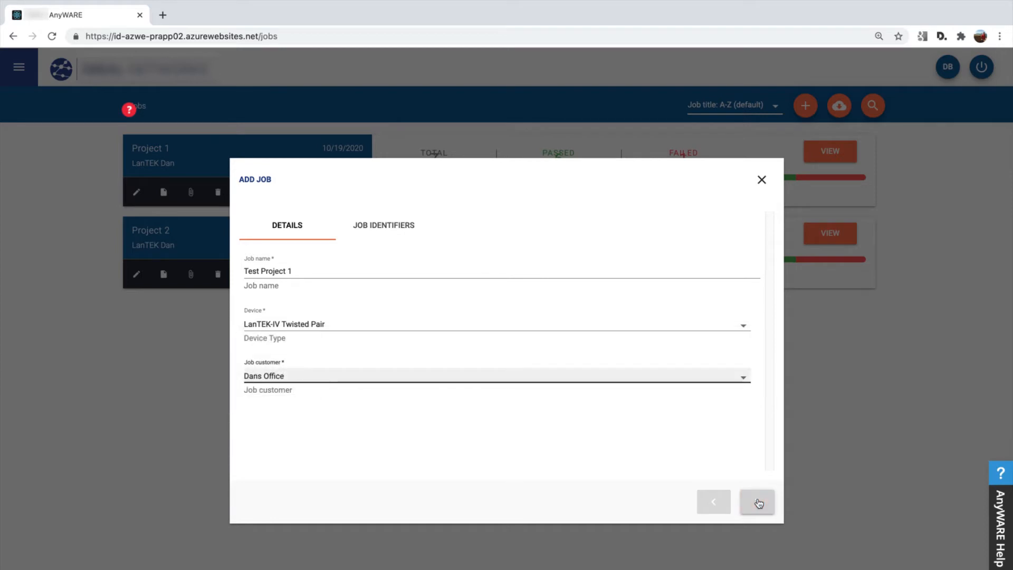
click(758, 507)
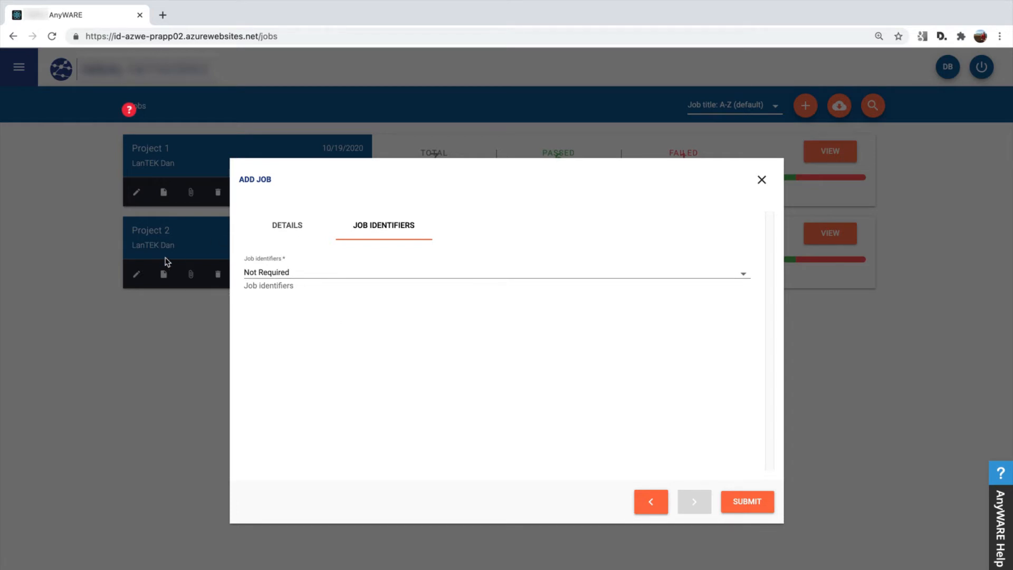
Set the job identifiers scheme to Custom.
click(278, 280)
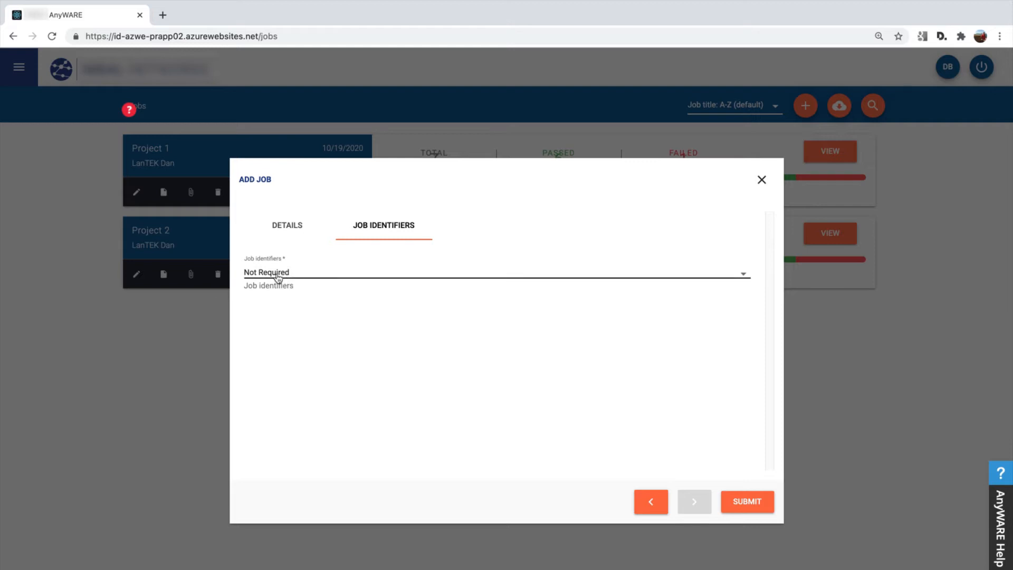
click(270, 244)
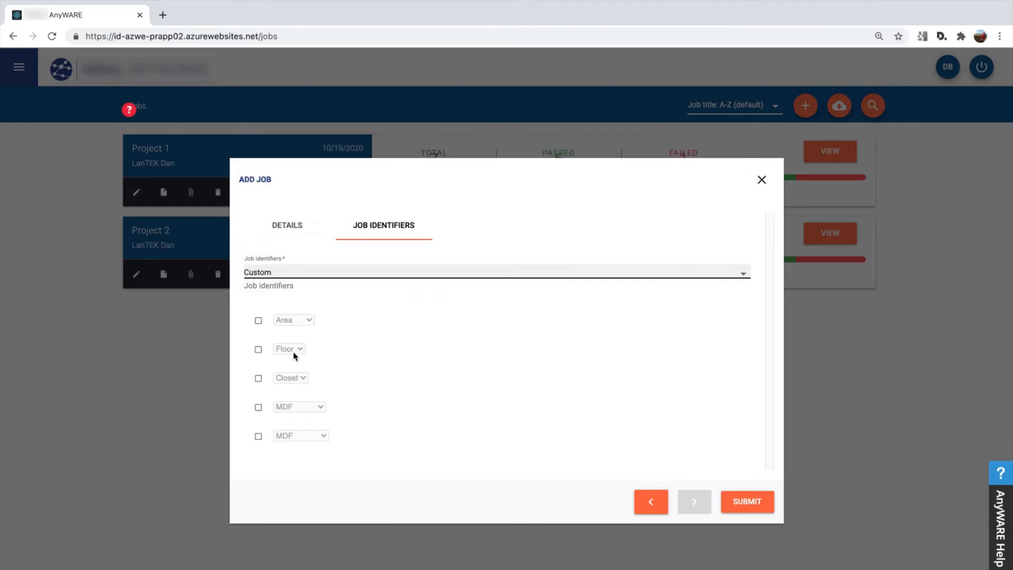
click(269, 273)
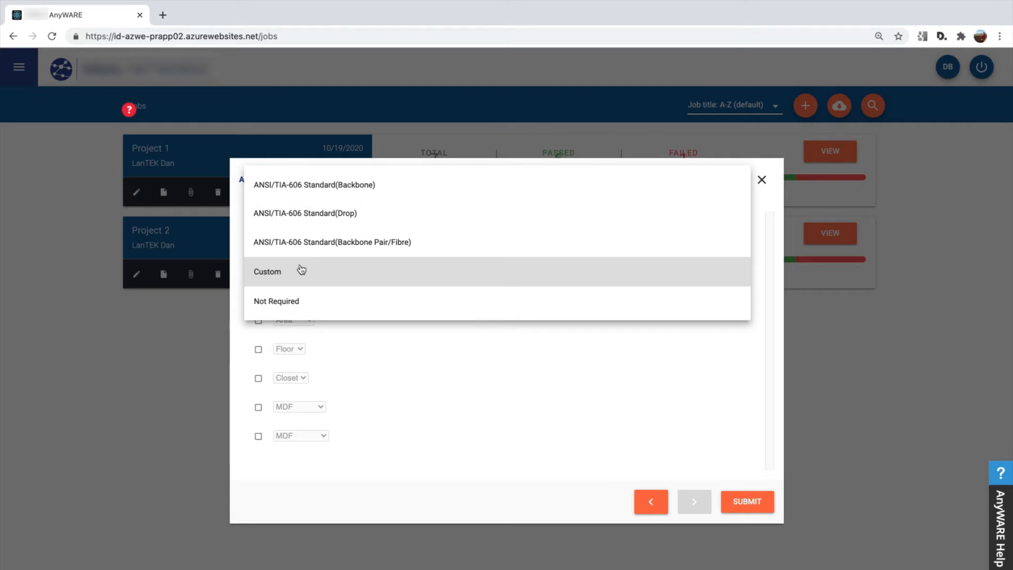
click(285, 274)
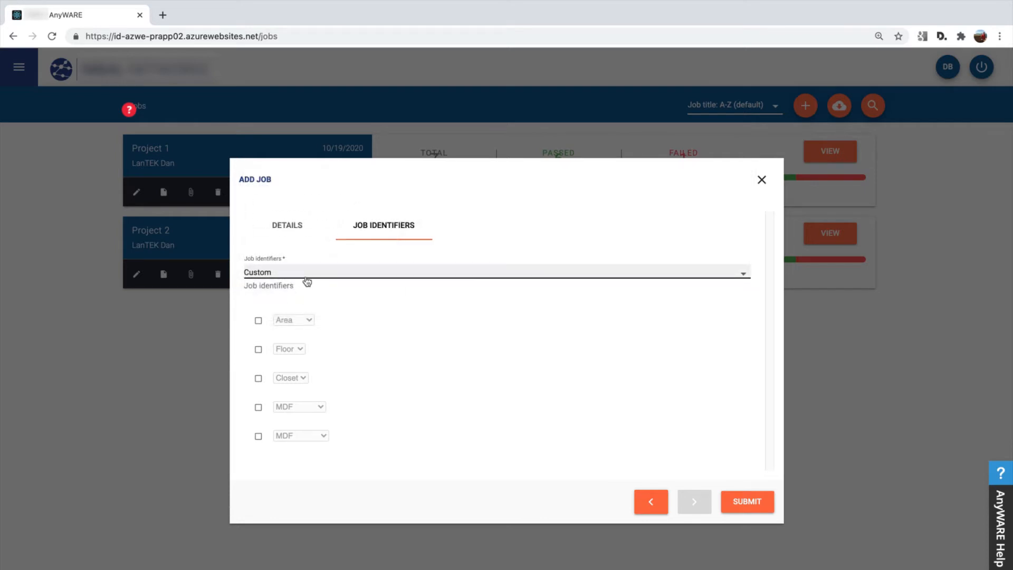
Enable all five custom identifiers: Area, Floor, Closet and both MDF entries.
click(259, 321)
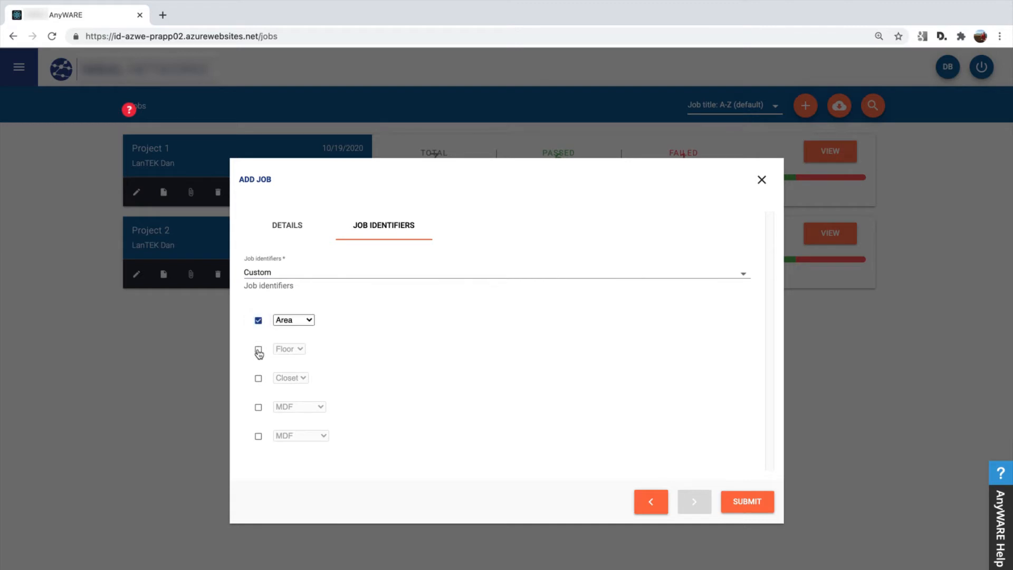
click(259, 350)
click(258, 379)
click(258, 408)
click(259, 436)
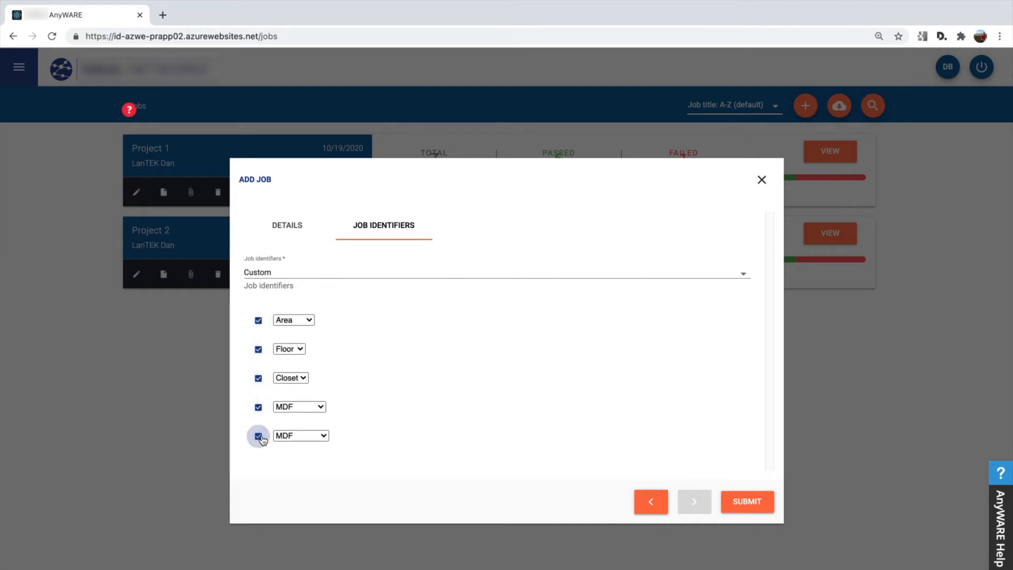
Set the first custom identifier to Building, keep Floor as the second, and set the third to TR.
click(304, 321)
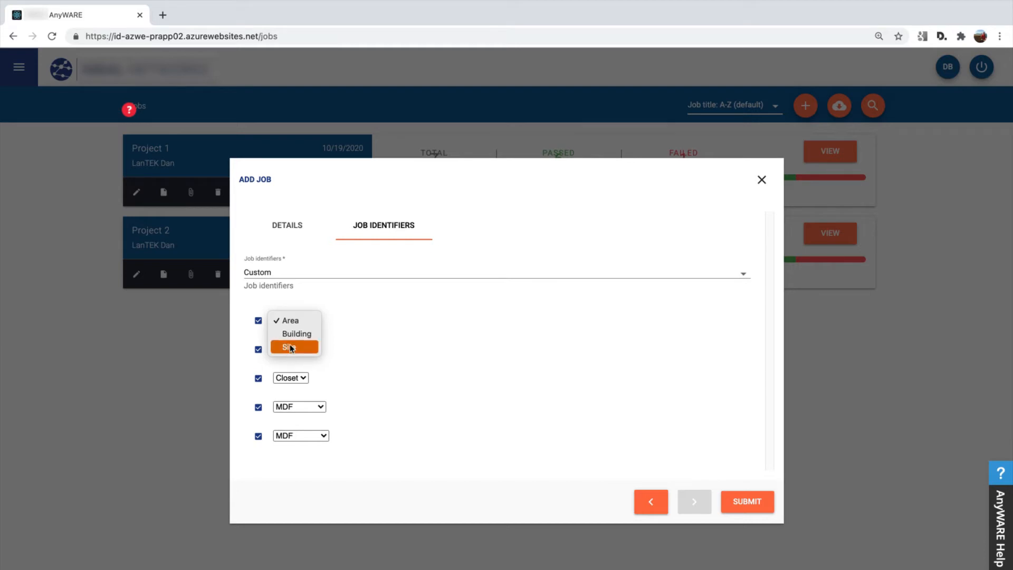
click(291, 340)
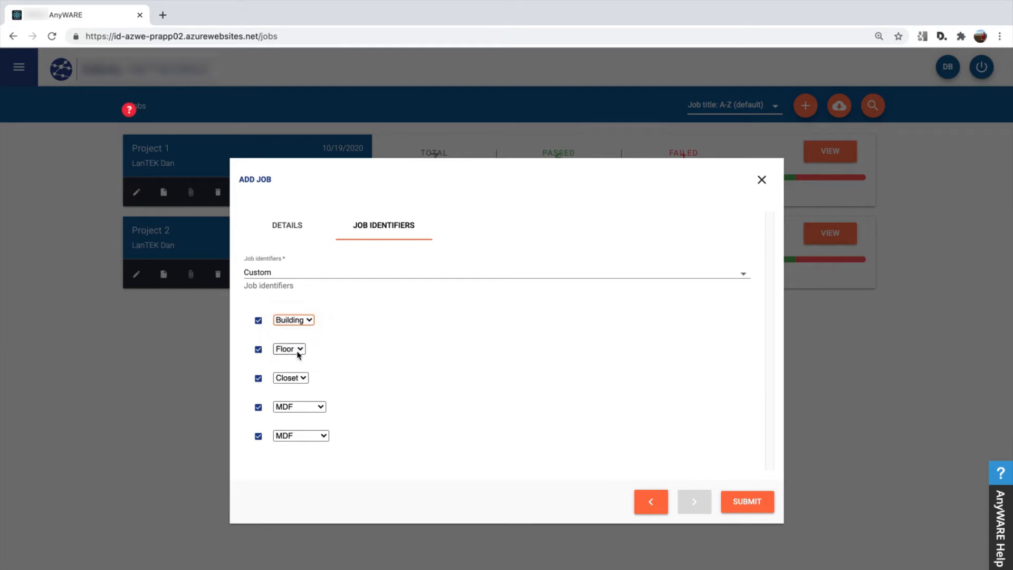
click(294, 350)
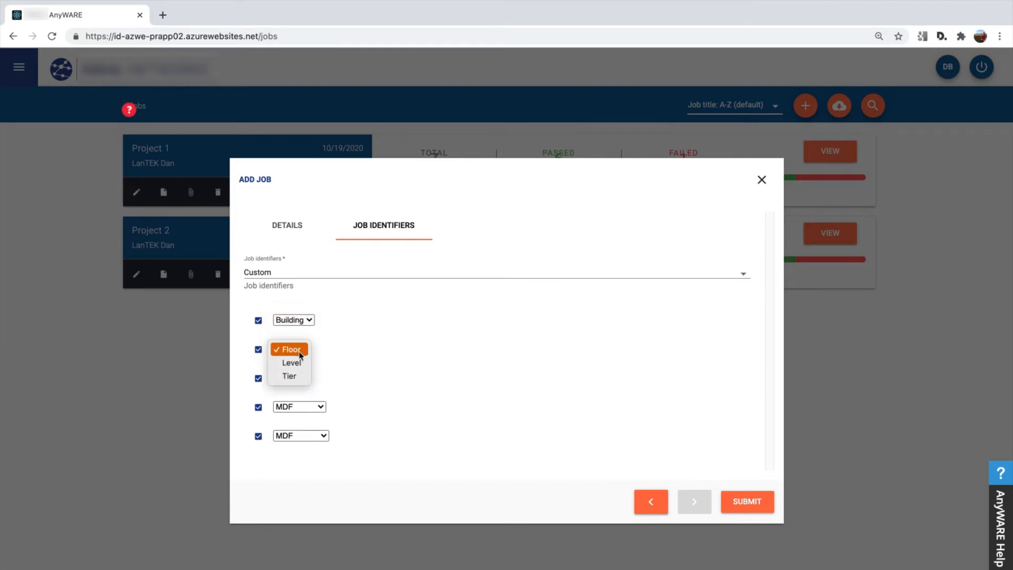
click(299, 354)
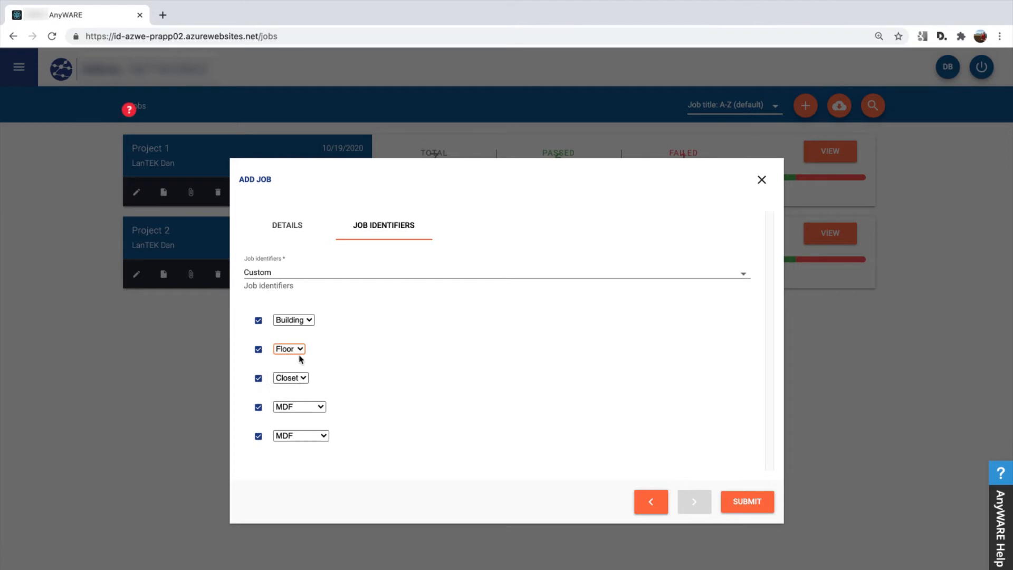
click(306, 380)
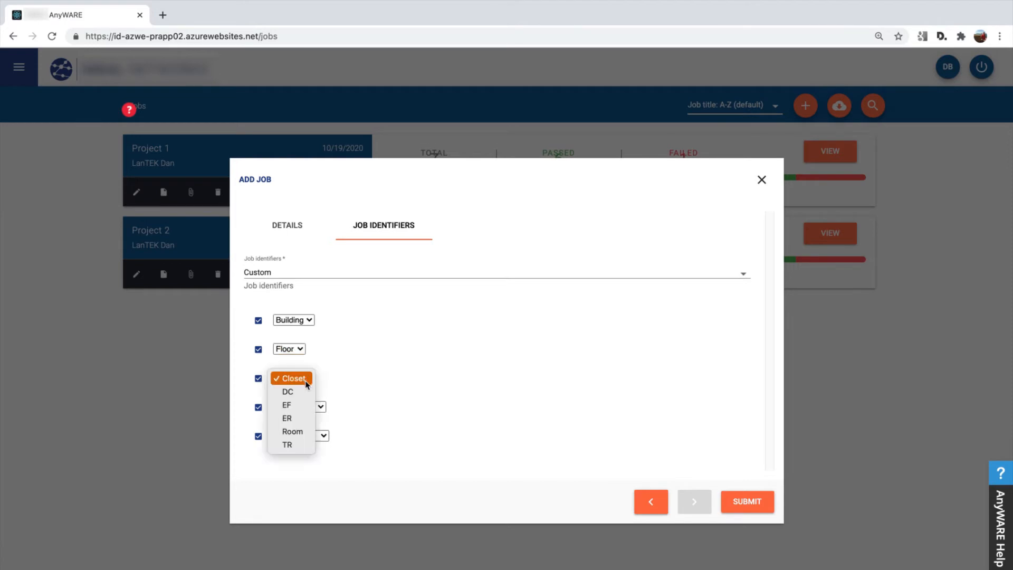
click(299, 450)
Set the fourth custom identifier to Rack and the fifth to Patch Panel.
click(317, 408)
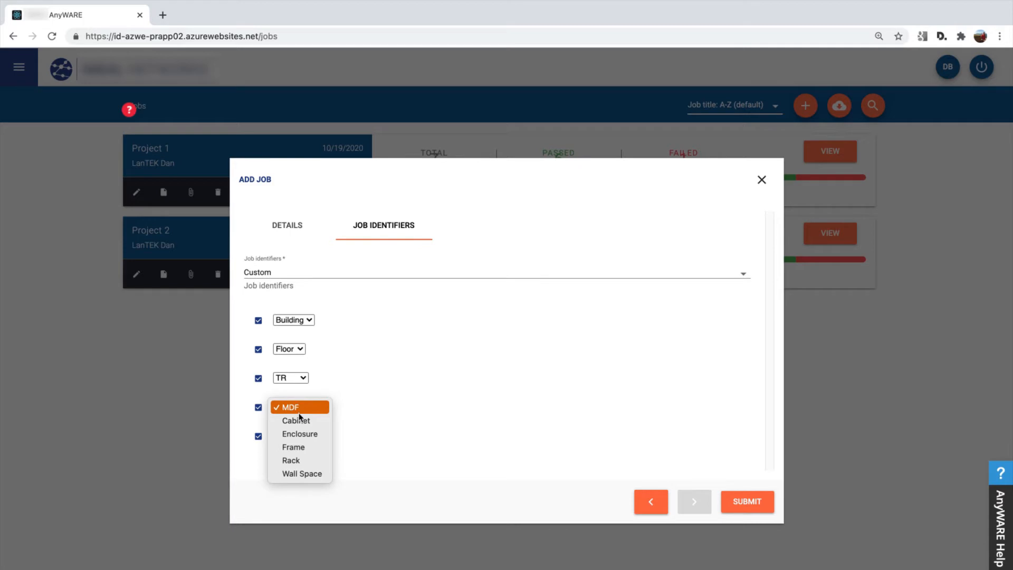
click(311, 460)
click(304, 439)
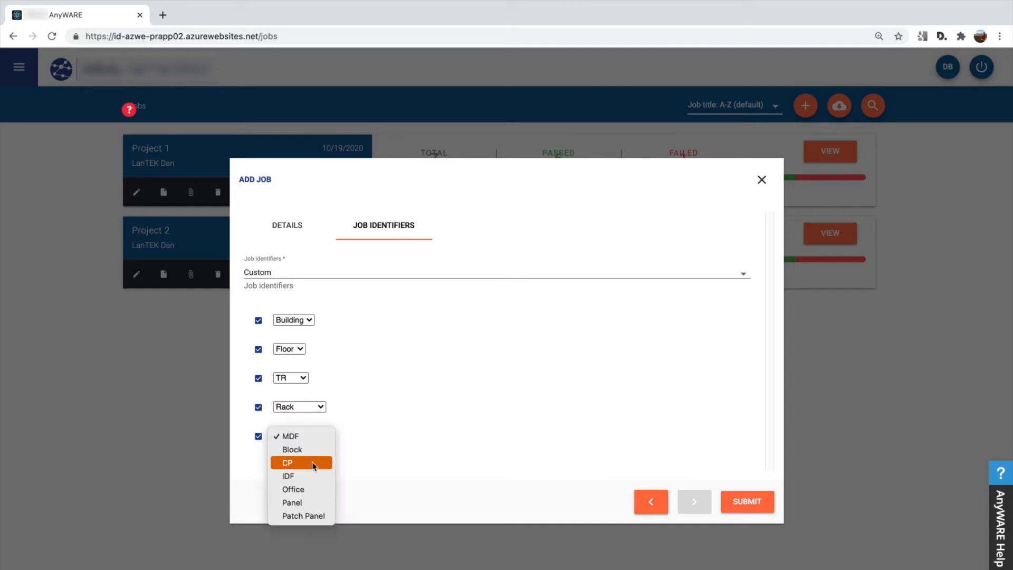
click(315, 517)
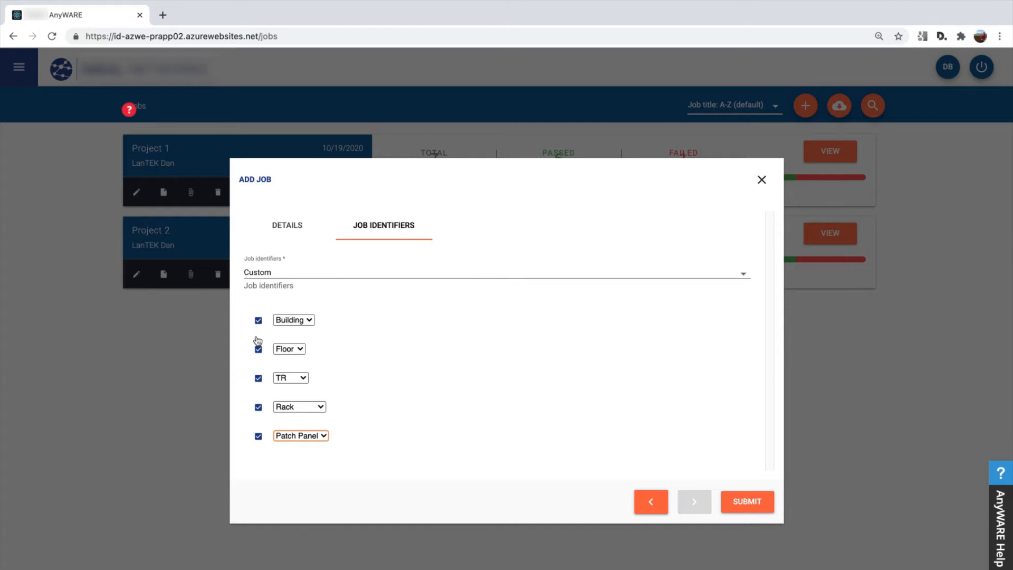
Disable the Building and TR identifiers in the custom job identifiers.
click(258, 321)
click(258, 380)
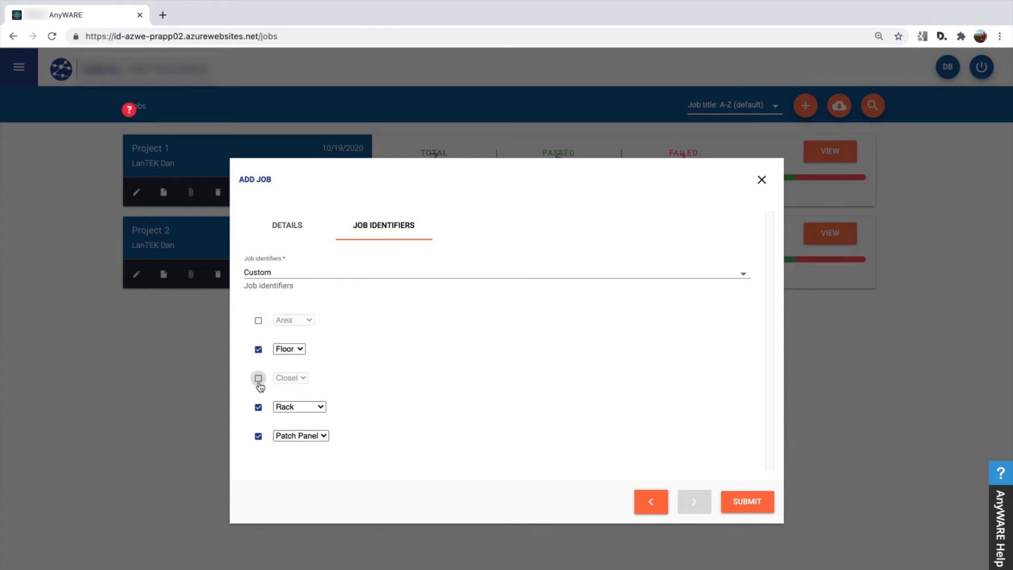
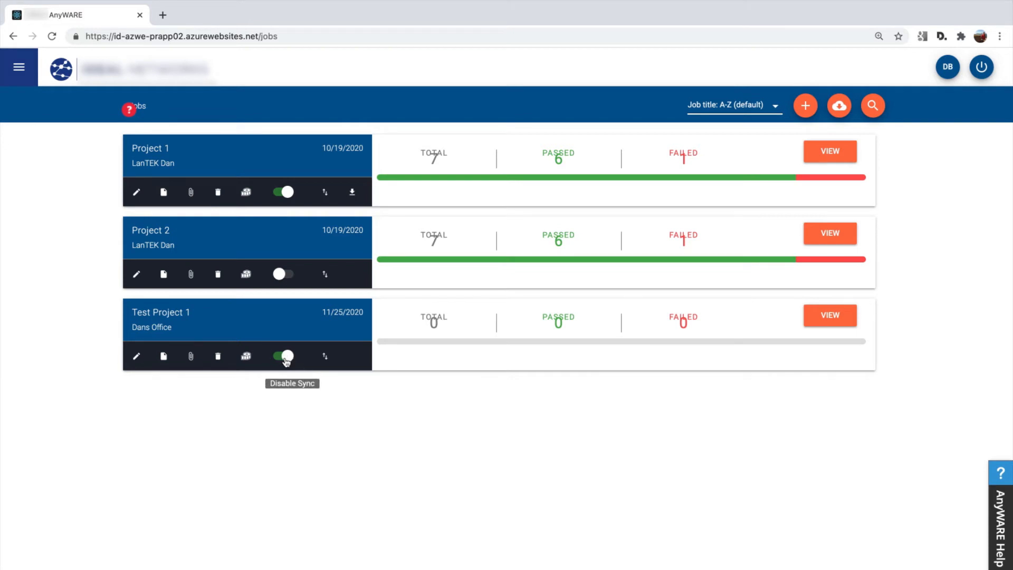
Disable sync for Test Project 1 and open that job to view its tests.
click(285, 357)
click(850, 320)
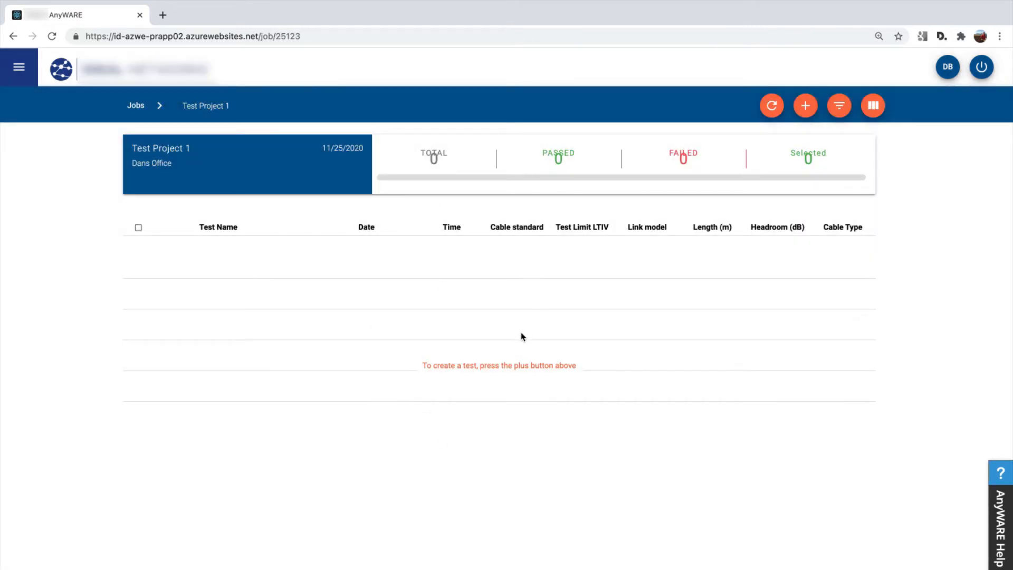
Start creating new tests in the job with LanTEK-IV Twisted Pair as the test type.
click(806, 106)
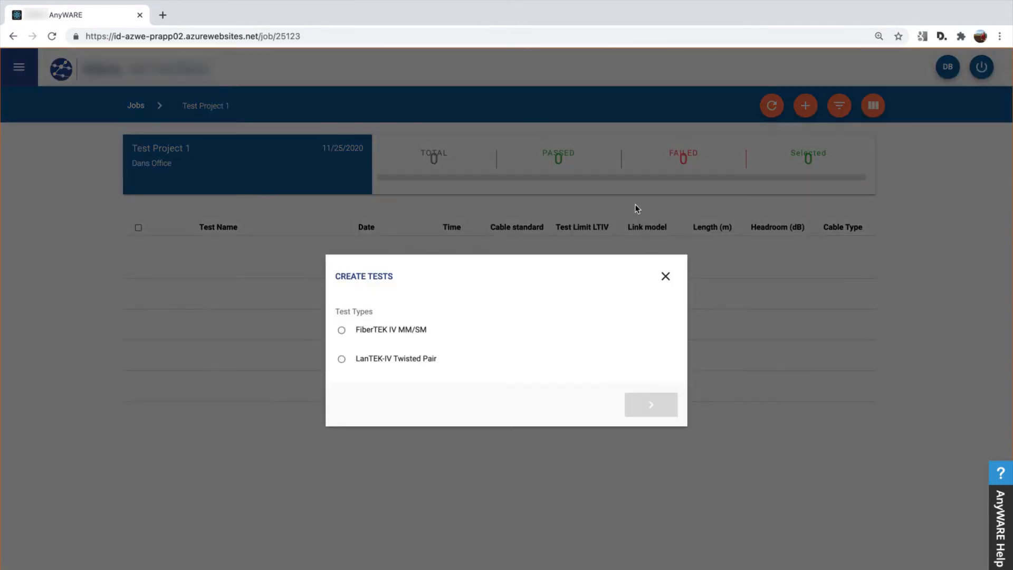
click(413, 364)
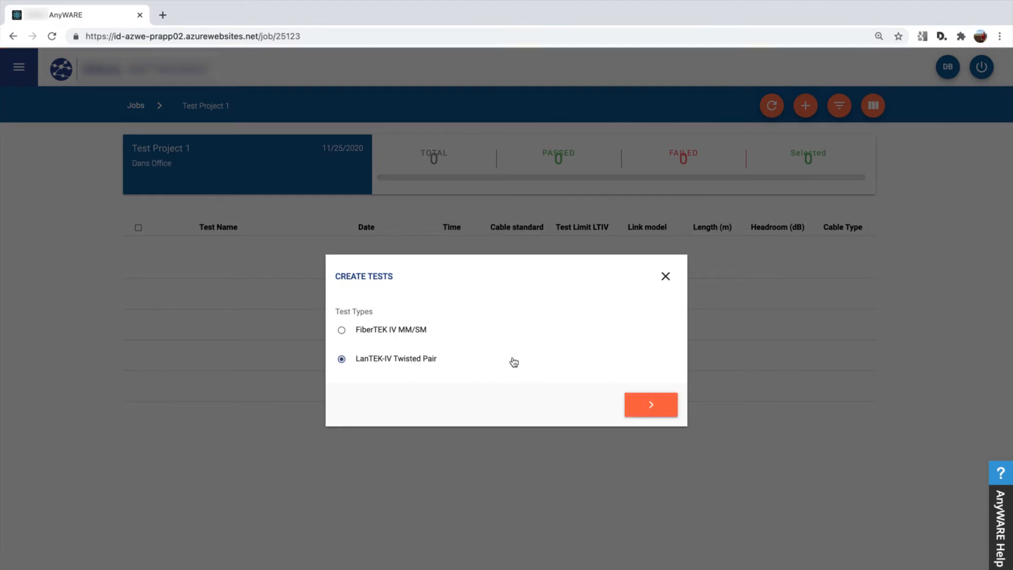
click(642, 407)
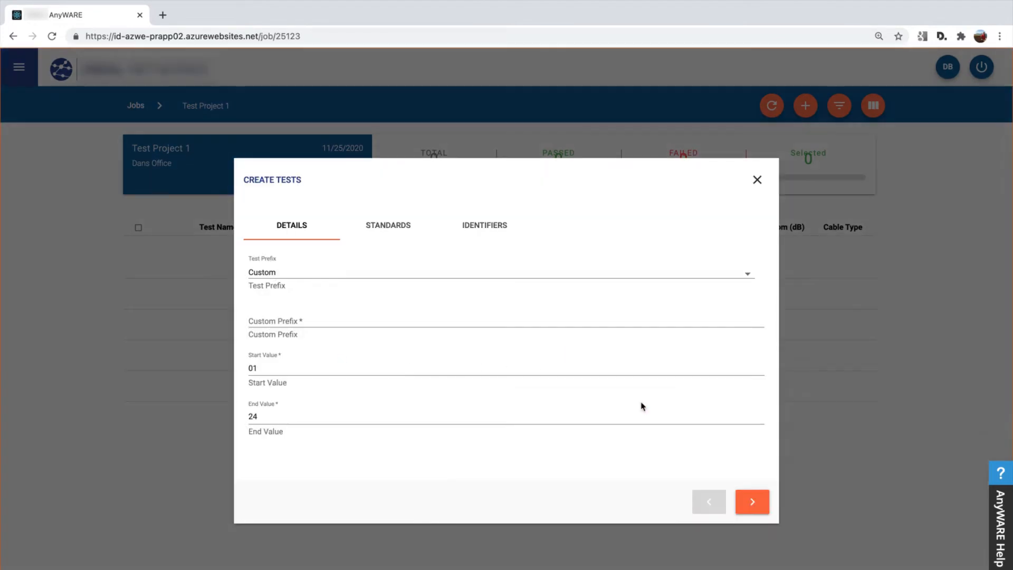
Try Camera as the test prefix and replace it with a Custom one, entering Camera- as the custom prefix.
click(291, 279)
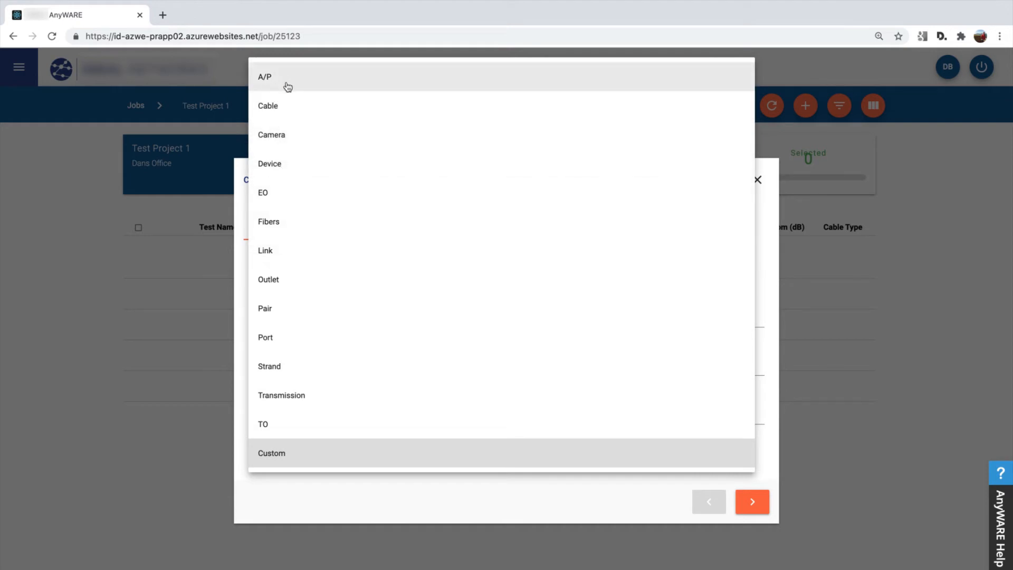
click(295, 139)
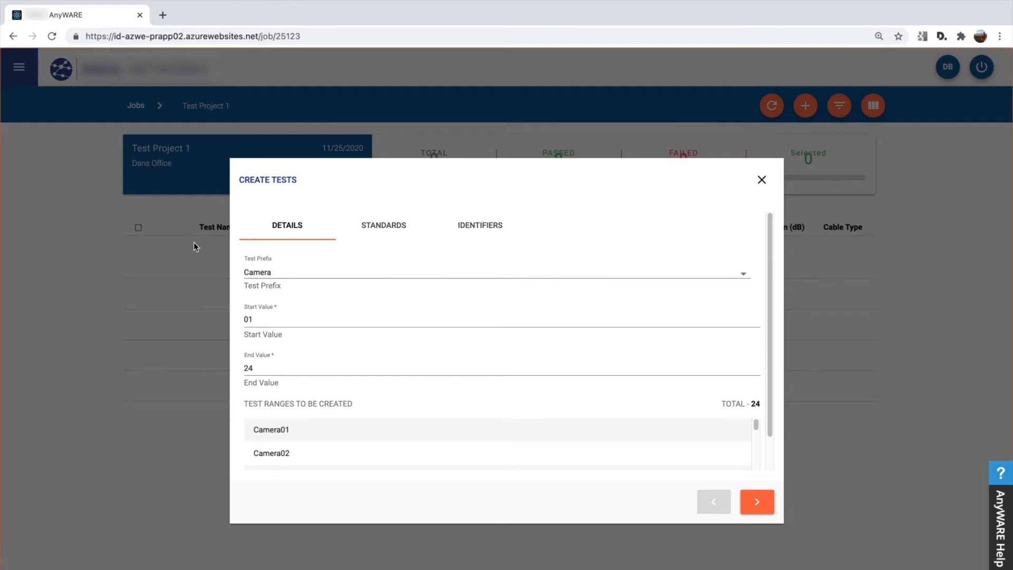
click(272, 276)
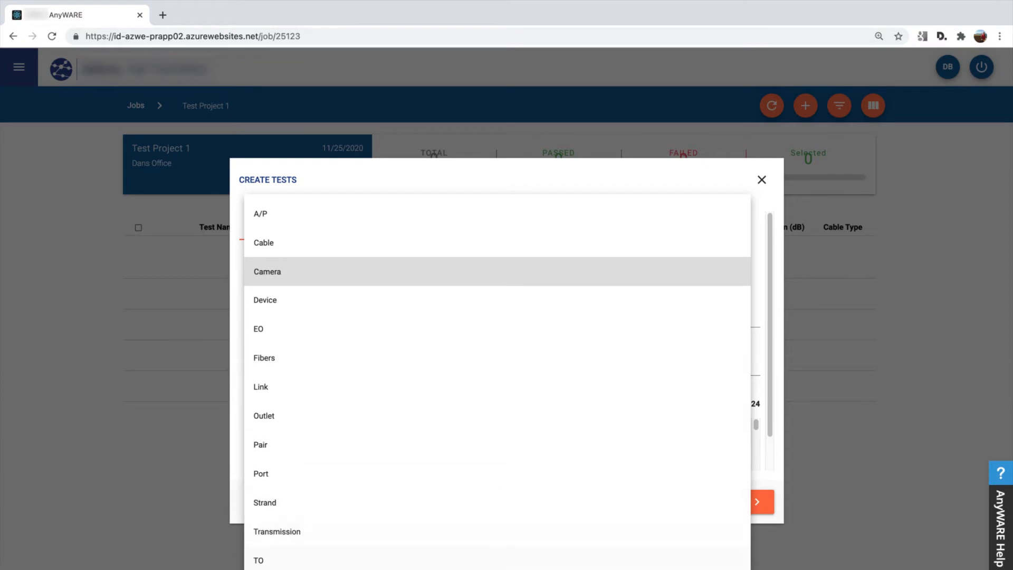
click(317, 568)
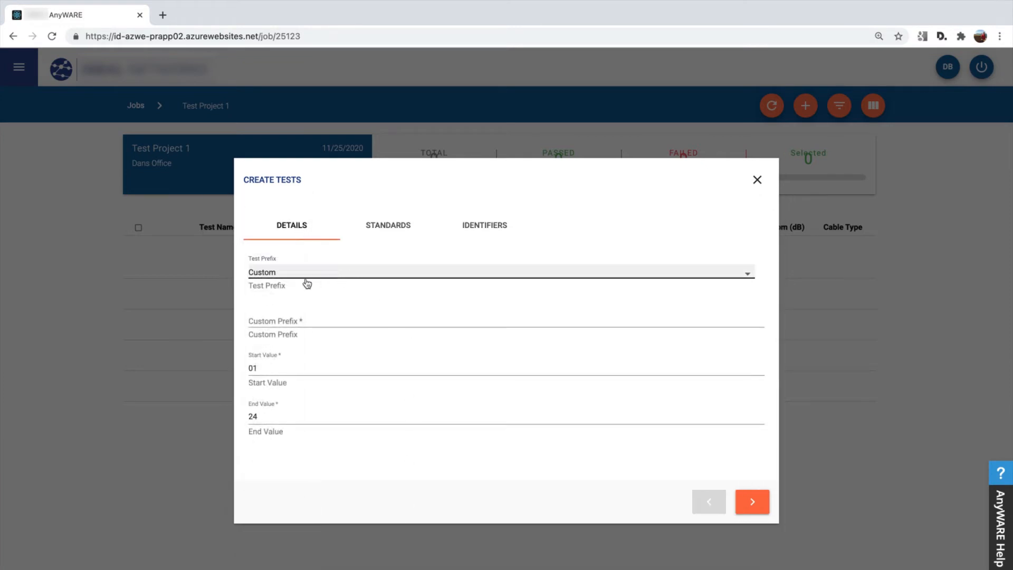
click(267, 320)
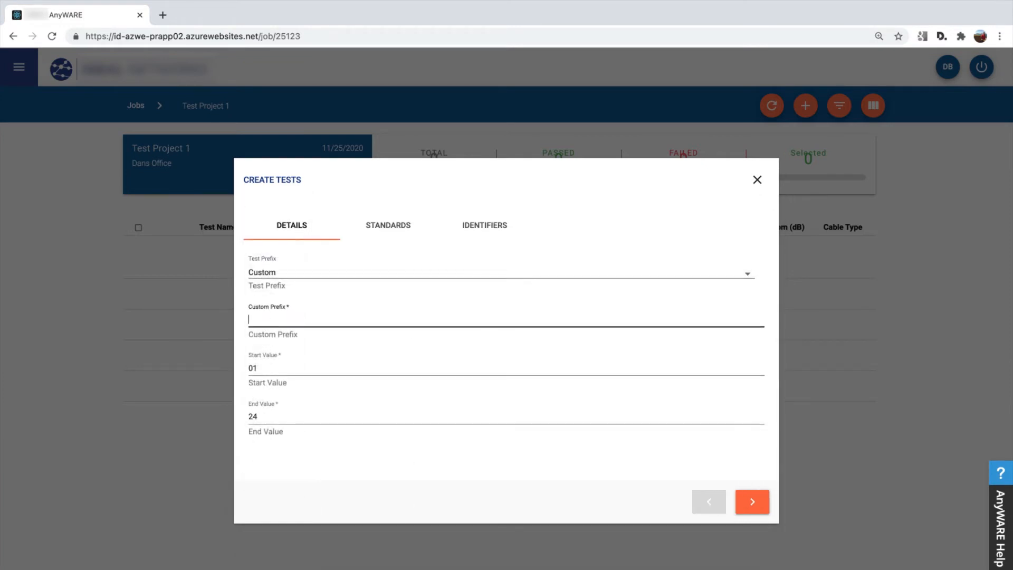
text(Camera-)
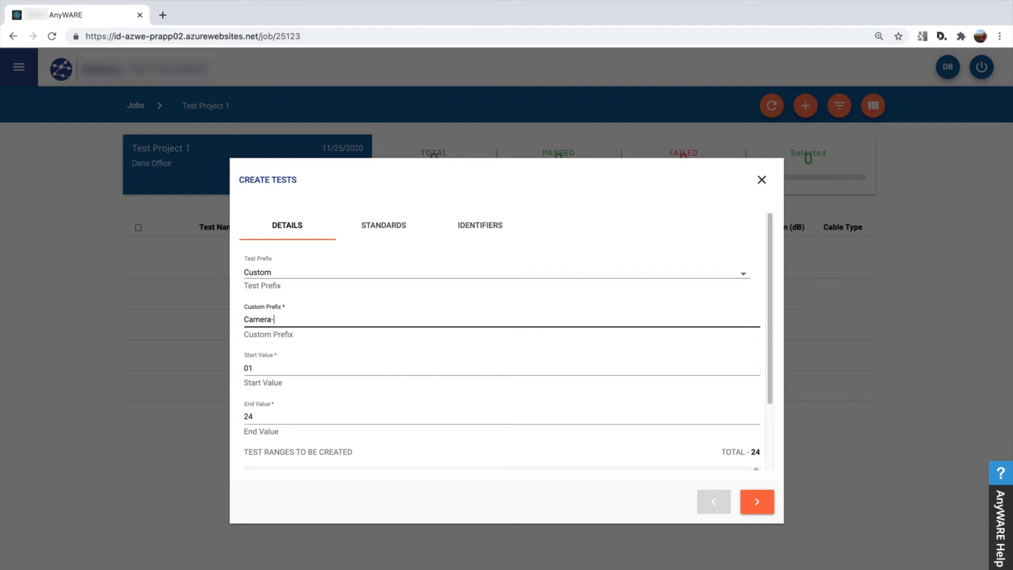
key(Tab)
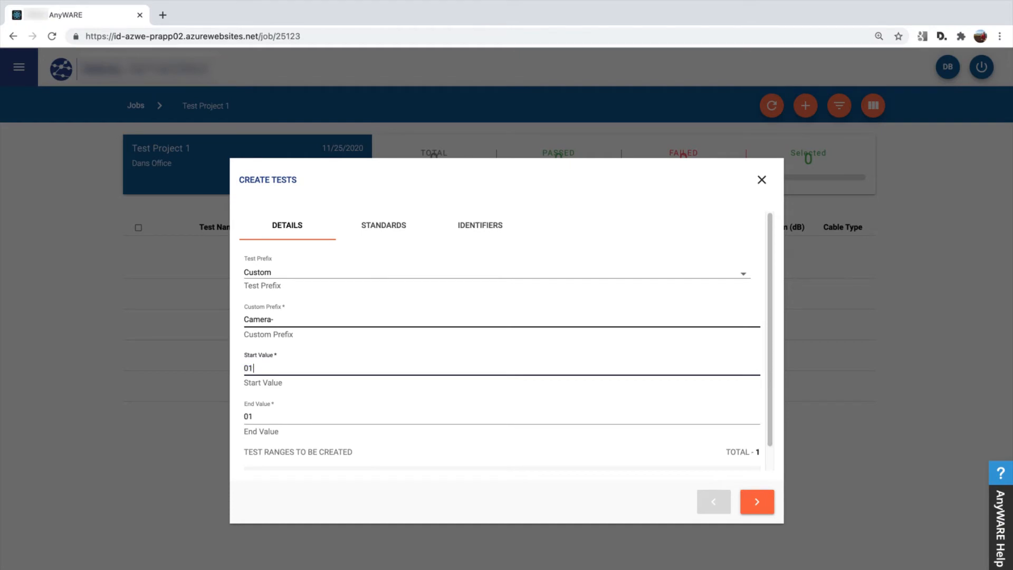
Set the end value of the test range to 12, keeping 01 as the start value.
key(Tab)
text(12)
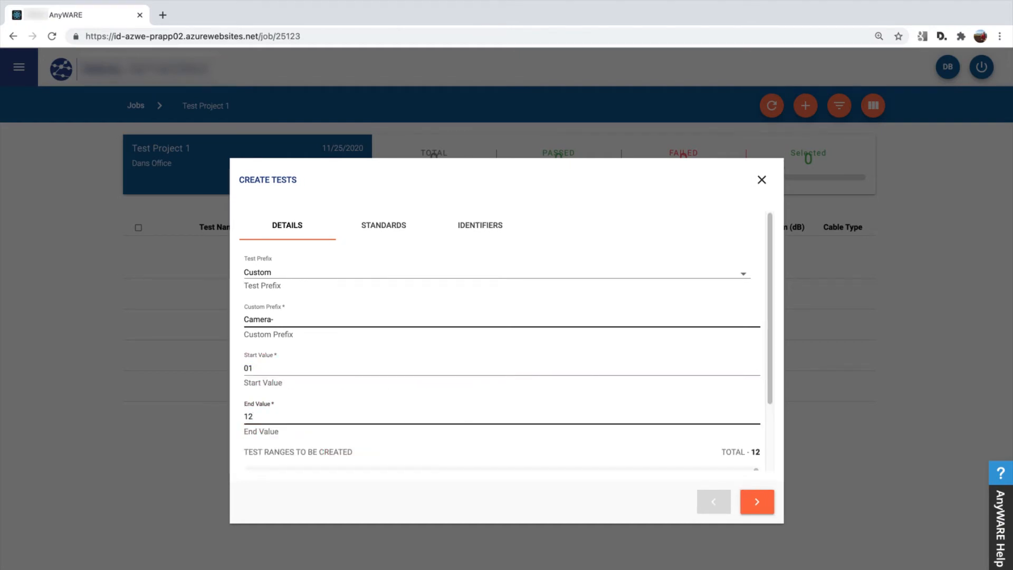
key(BackSpace)
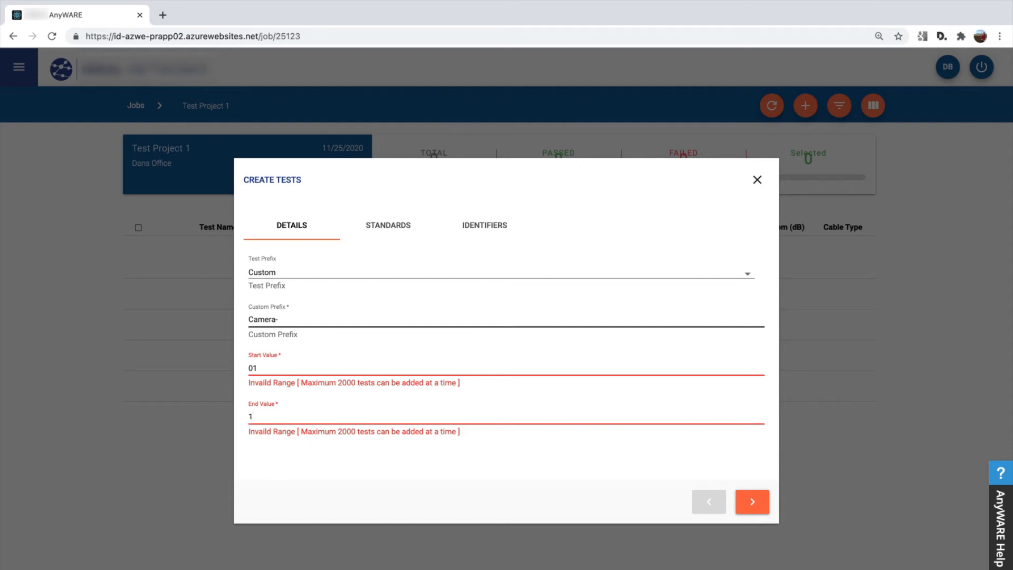
text(2)
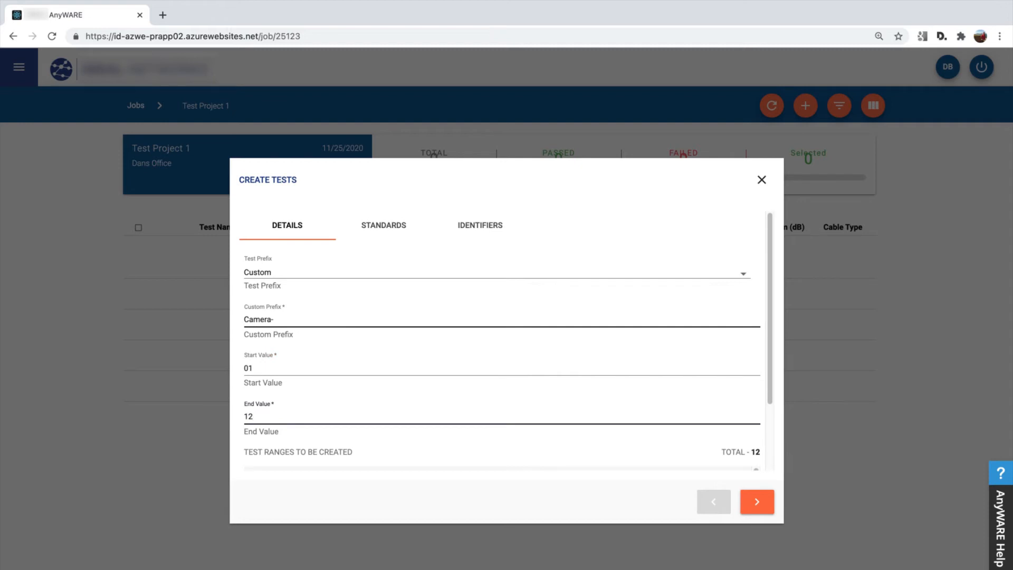
text(2)
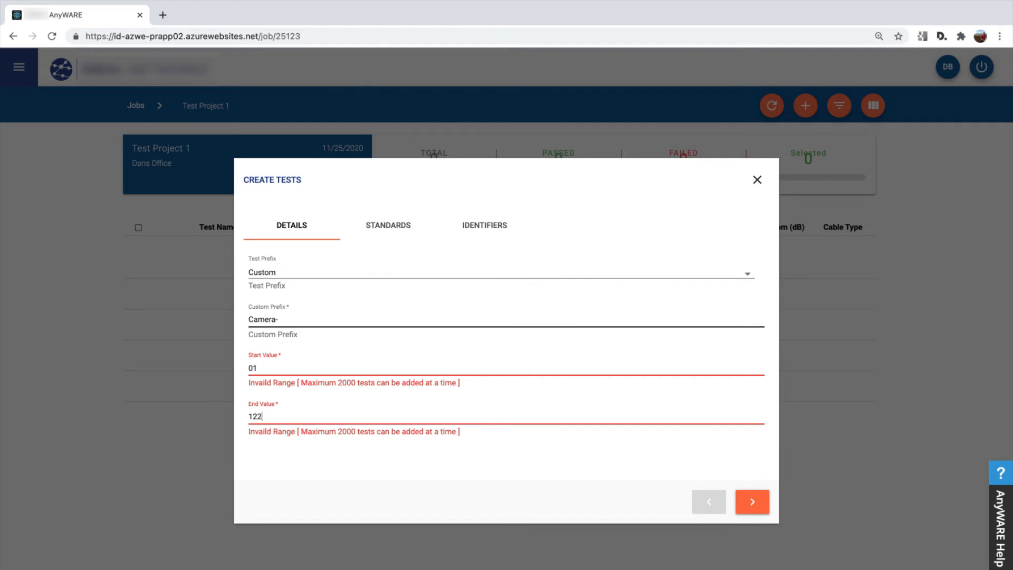
Try to give the end value a letter suffix by changing it to 1A.
key(BackSpace)
key(BackSpace)
text(A)
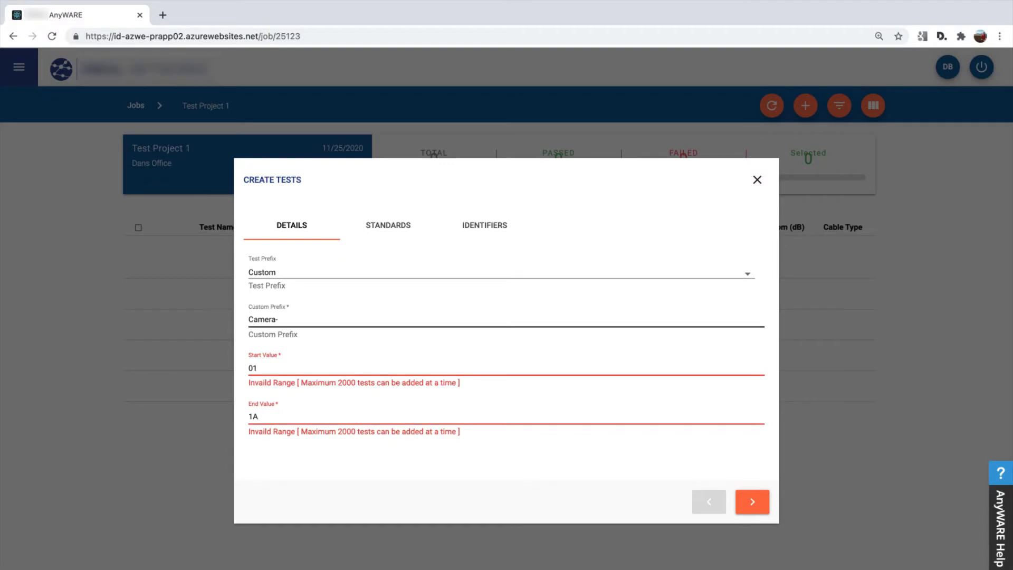
Set the start value of the test range to 01A and the end value to 12B.
key(Tab)
text(01)
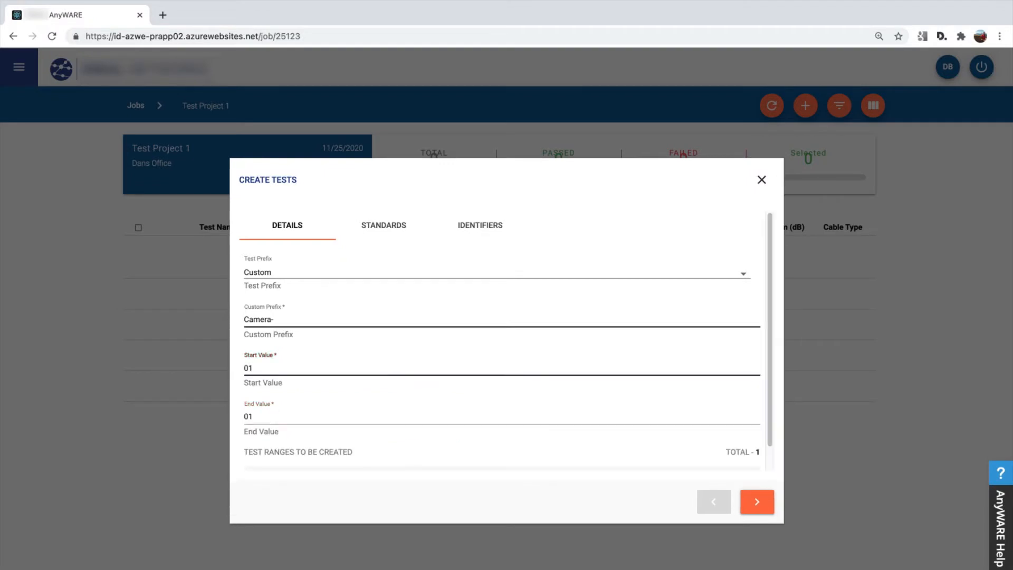
text(A)
key(Tab)
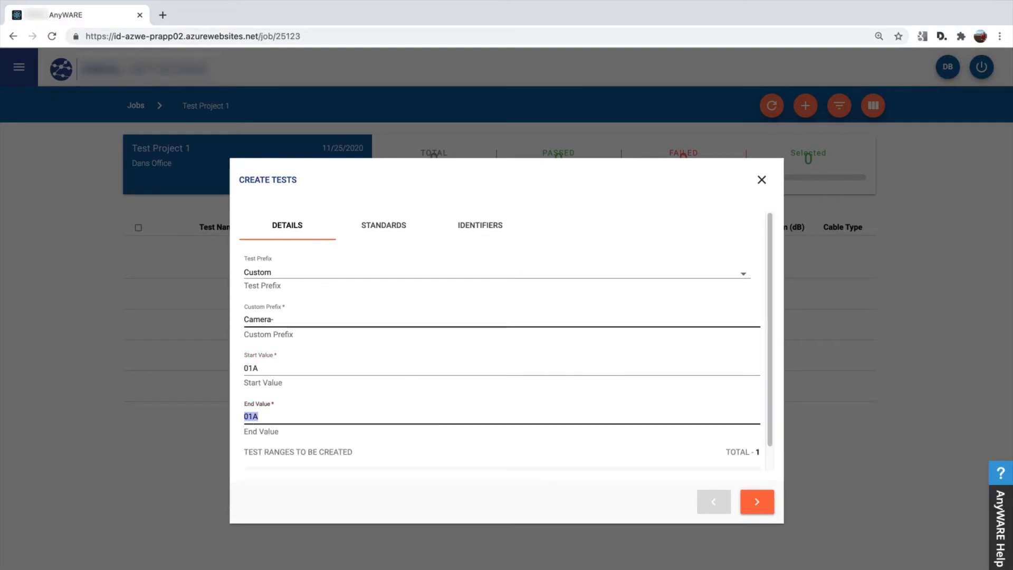
text(12)
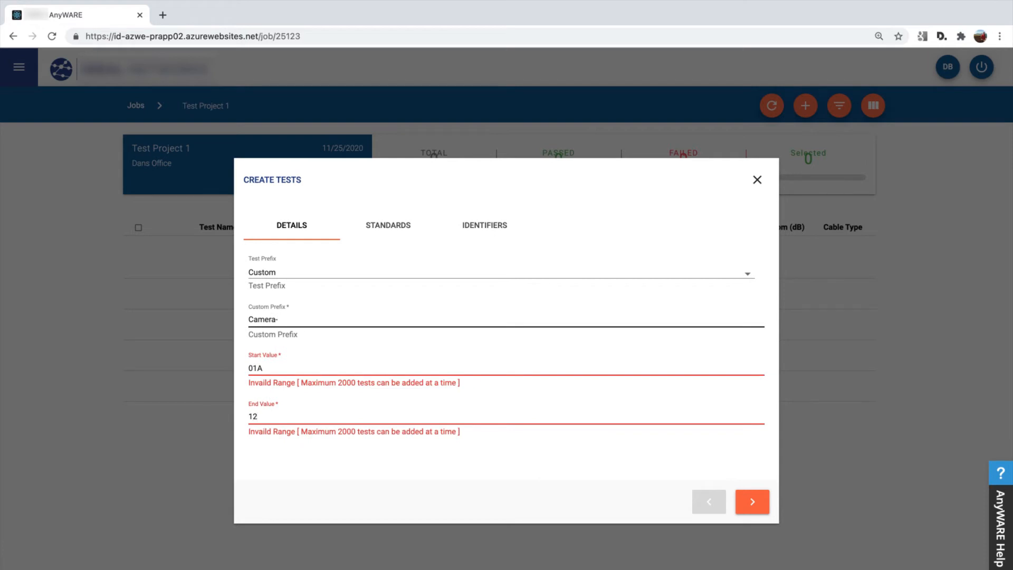
text(B)
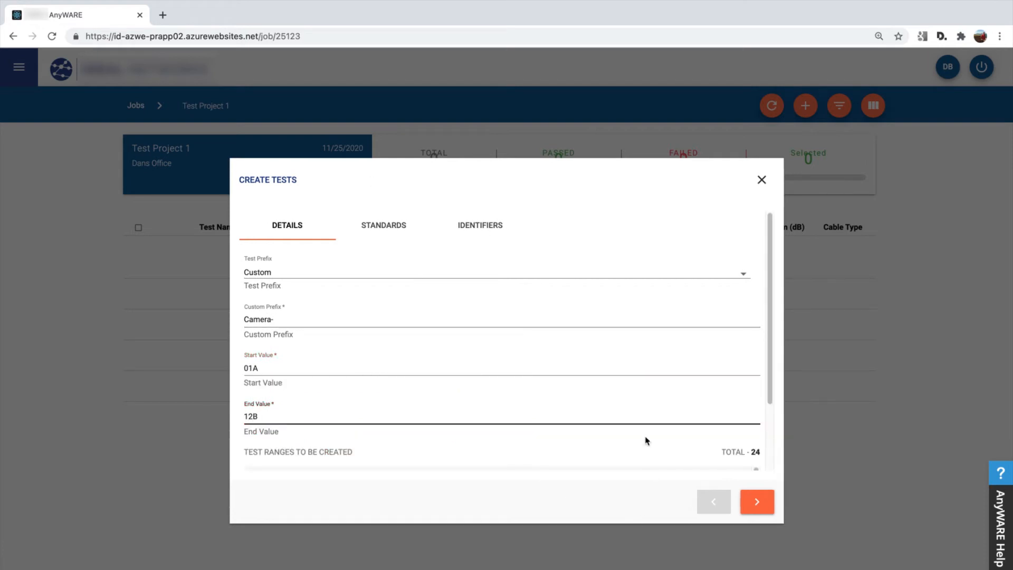
Review the names in the list of test ranges to be created.
scroll(644, 439, down, 2)
scroll(568, 441, down, 2)
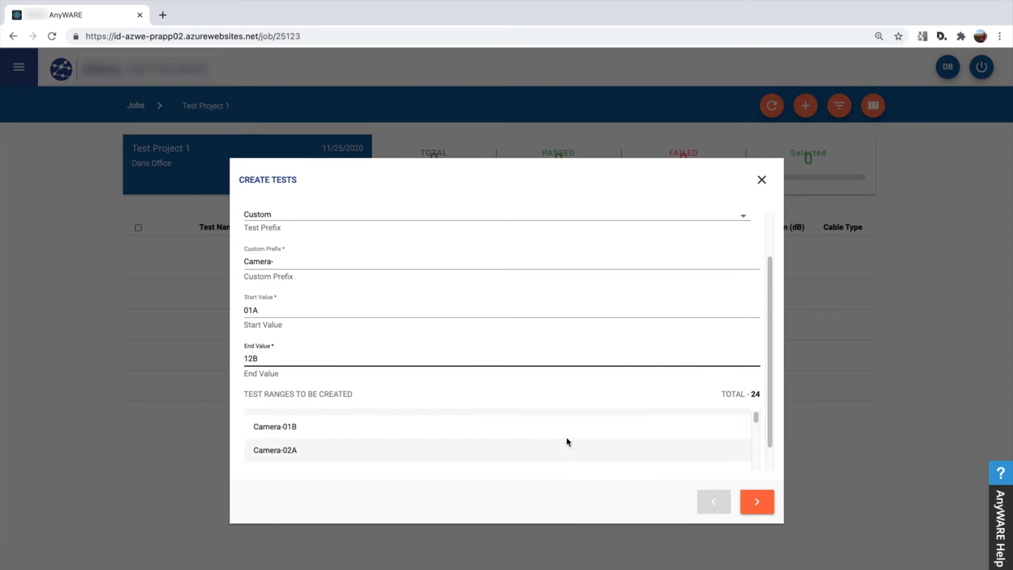
scroll(568, 442, up, 2)
scroll(647, 327, down, 1)
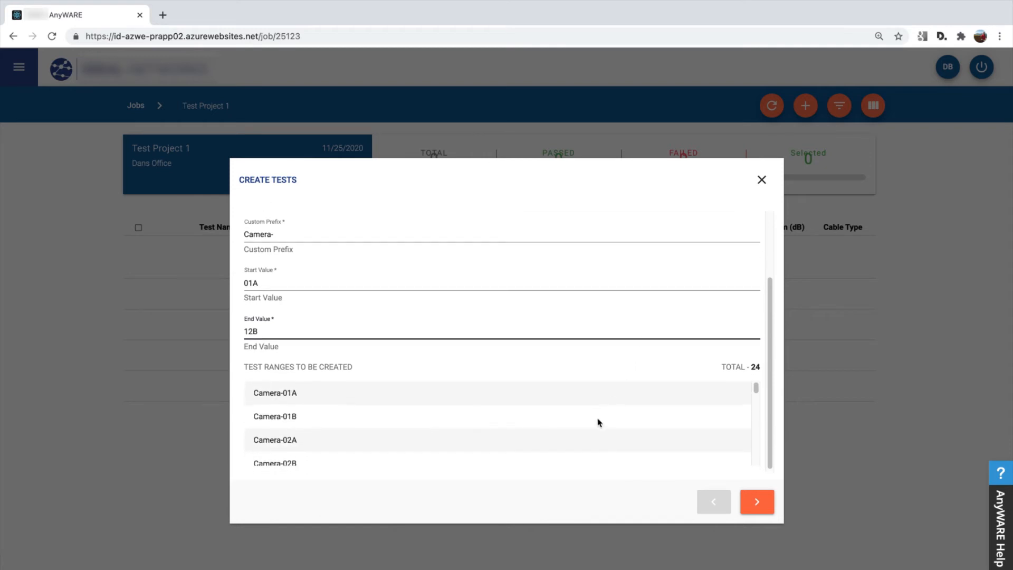
scroll(434, 442, down, 2)
scroll(433, 440, up, 2)
scroll(369, 436, up, 1)
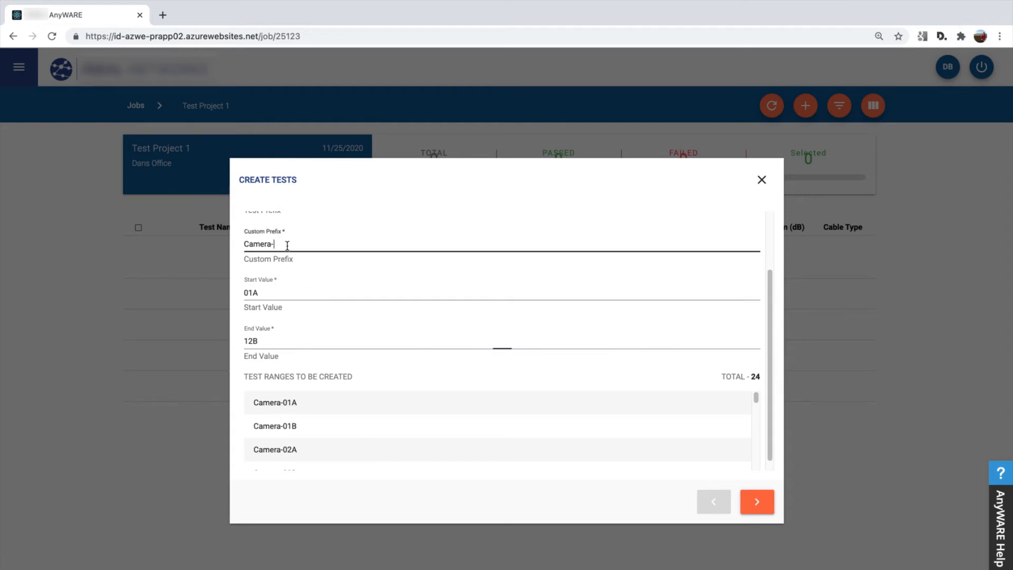
Change the custom prefix to "Camera: " with a trailing space and check the generated test names.
click(285, 245)
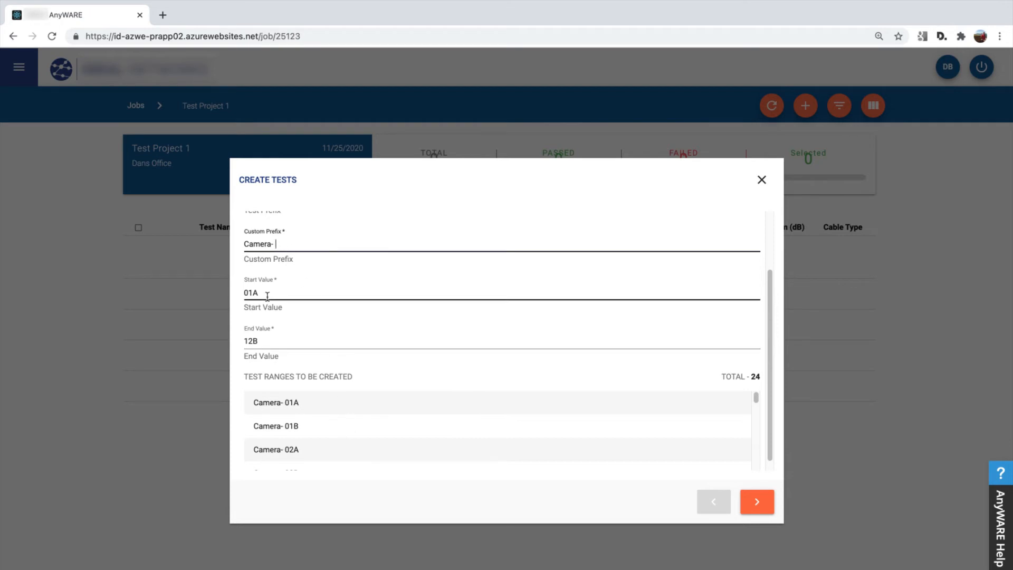
key(BackSpace)
key(BackSpace)
text(:)
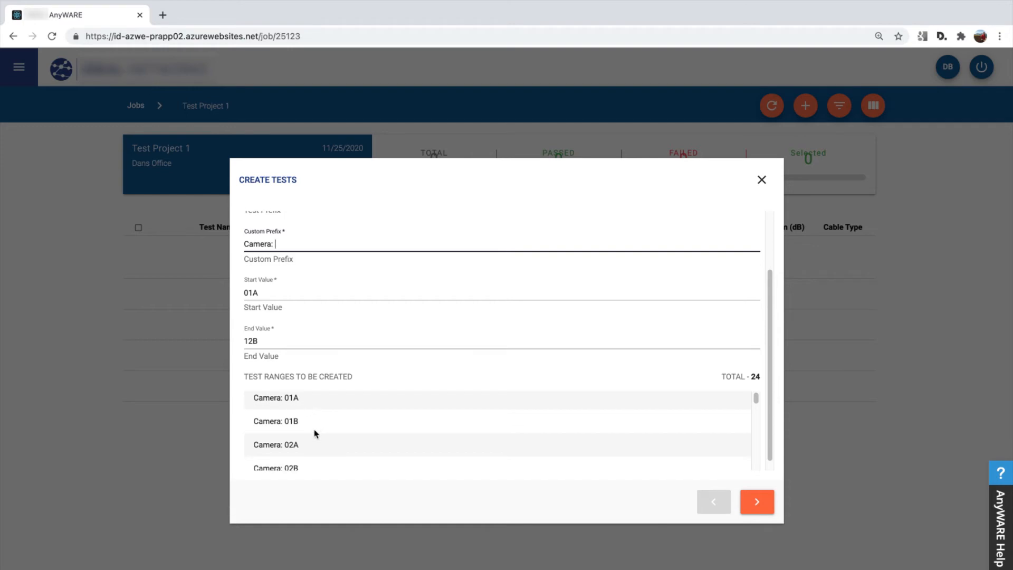
scroll(315, 431, down, 1)
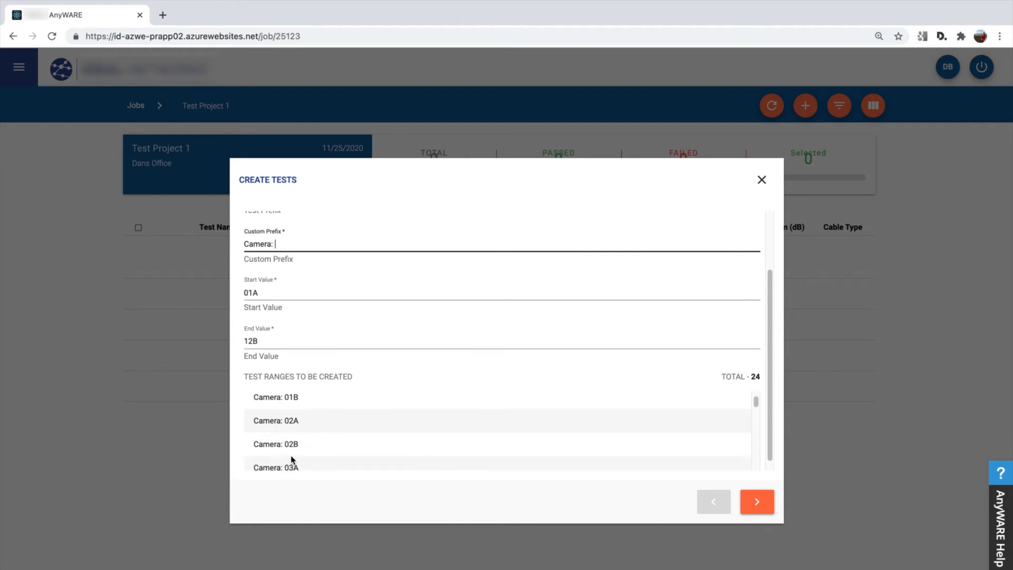
scroll(291, 457, down, 1)
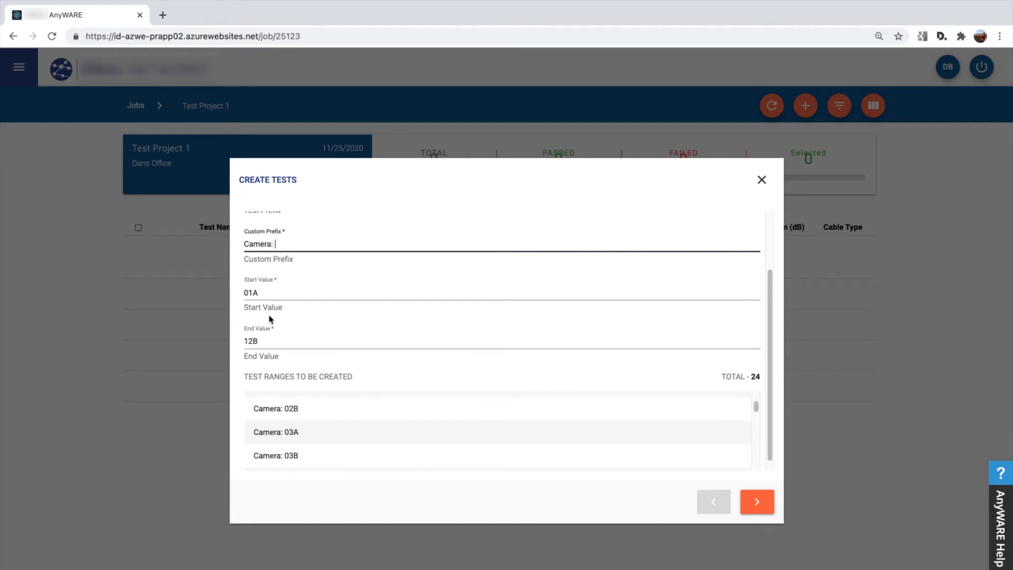
Change only the end value of the test range to 12-B.
click(267, 339)
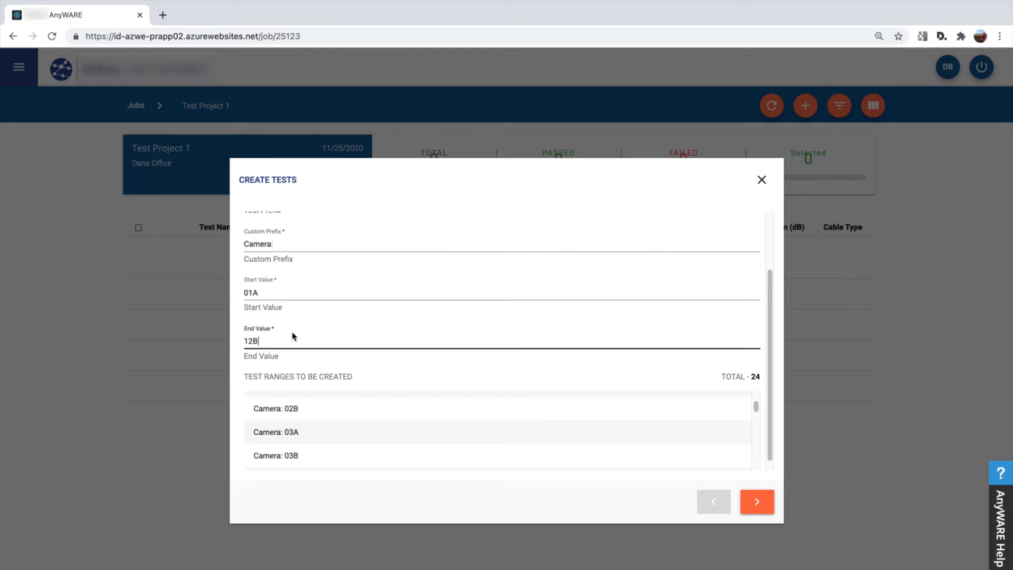
key(BackSpace)
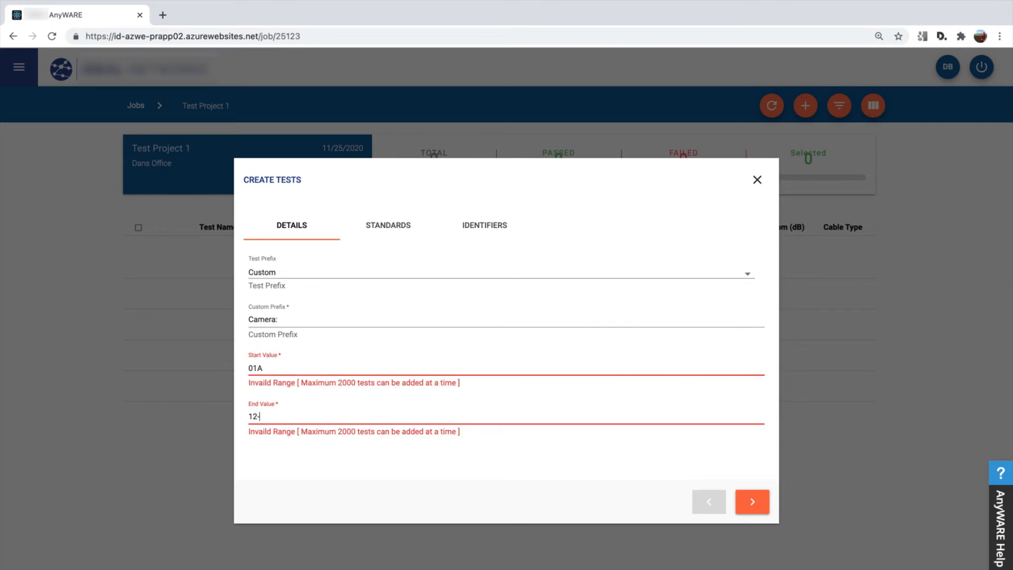
text(-B)
Set the start value to 01-A and the end value to 12-B, and check the resulting test names.
key(shift+Tab)
text(01)
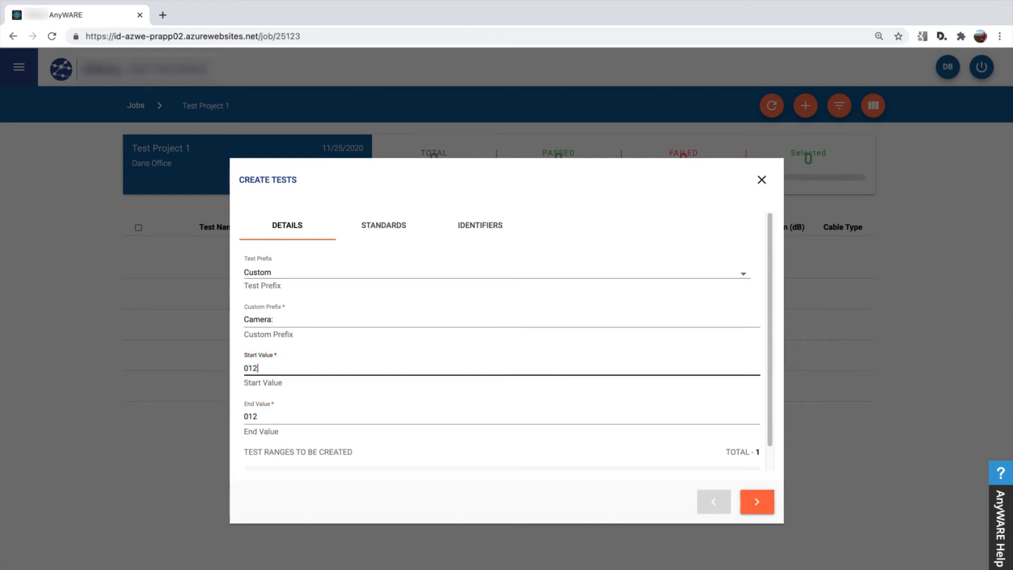
key(BackSpace)
key(BackSpace)
text(01-A)
key(Tab)
text(12)
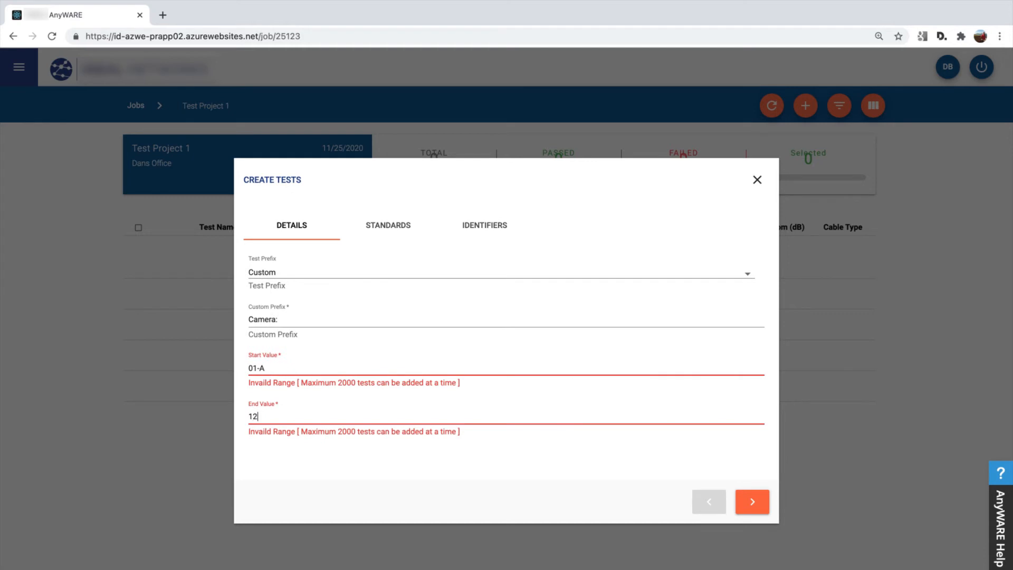
text(-B)
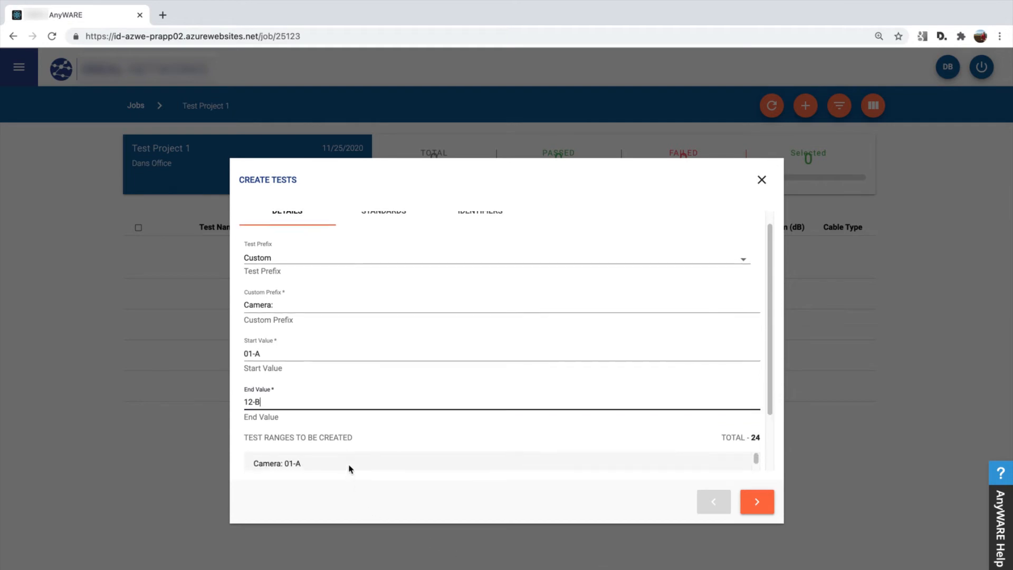
scroll(356, 397, down, 1)
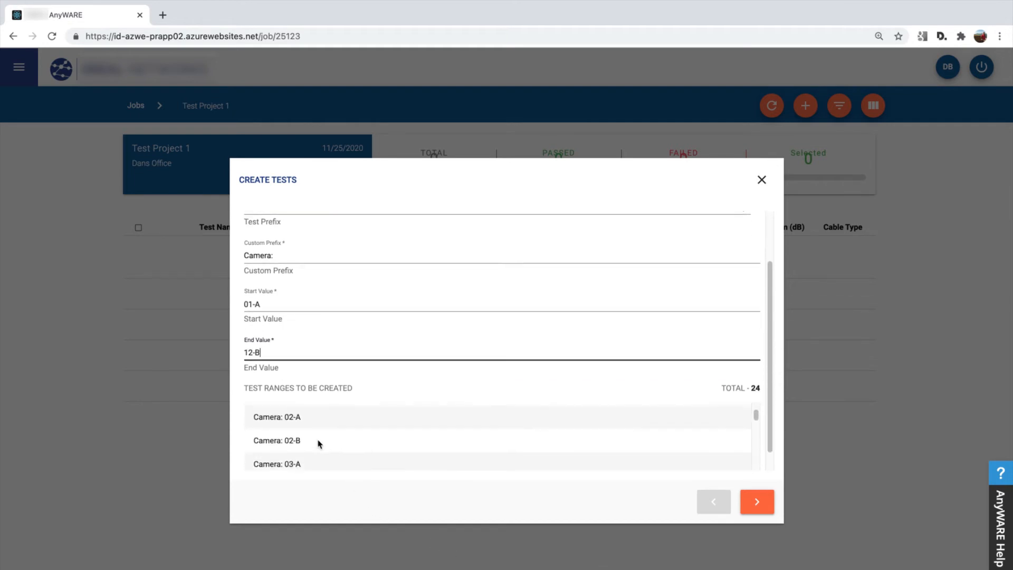
Change the test range to start value 01 and end value 12, without the letter suffixes.
scroll(319, 444, down, 1)
scroll(310, 340, up, 3)
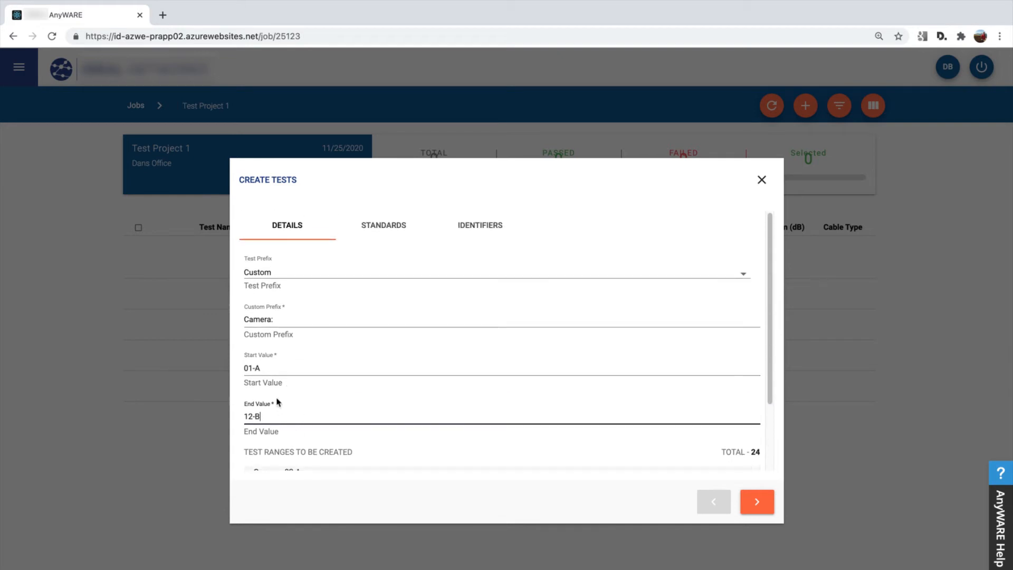
click(273, 374)
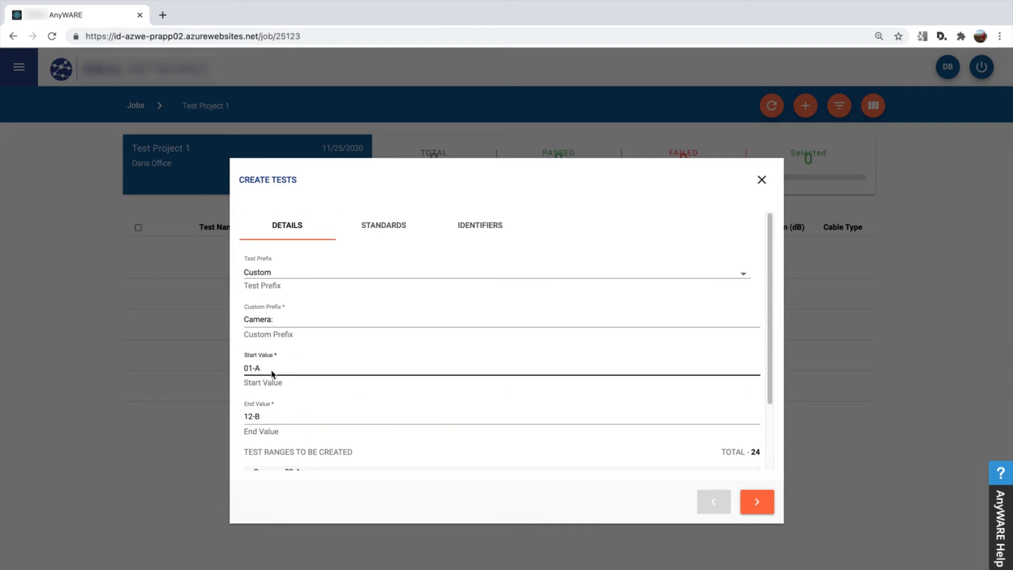
key(BackSpace)
key(Tab)
text(12)
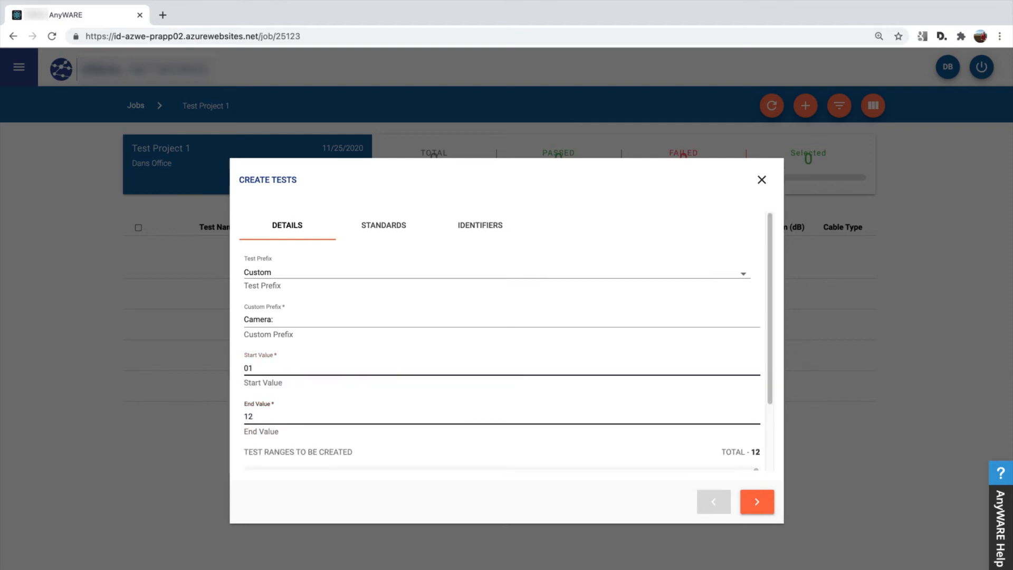
Set the test standard to ANSI-TIA-568.2-D-2018, the link model to Permanent Link and the test limit to Cat6A.
click(772, 505)
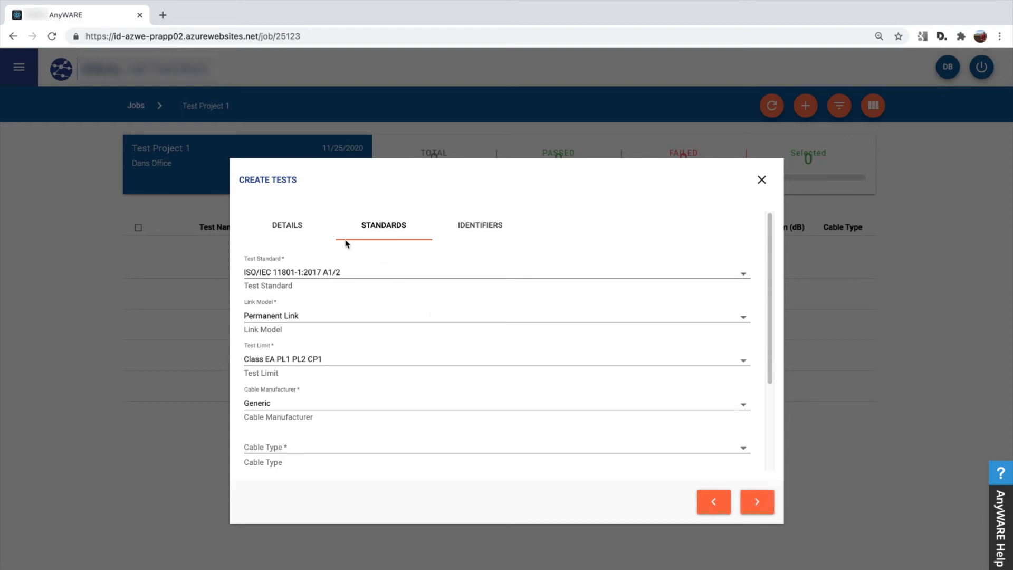
click(310, 273)
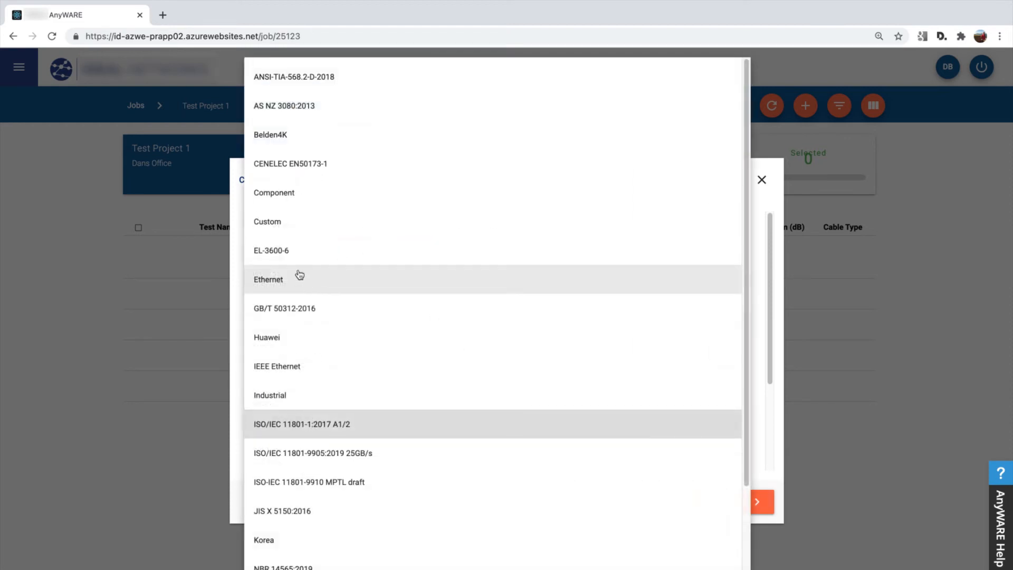
click(305, 79)
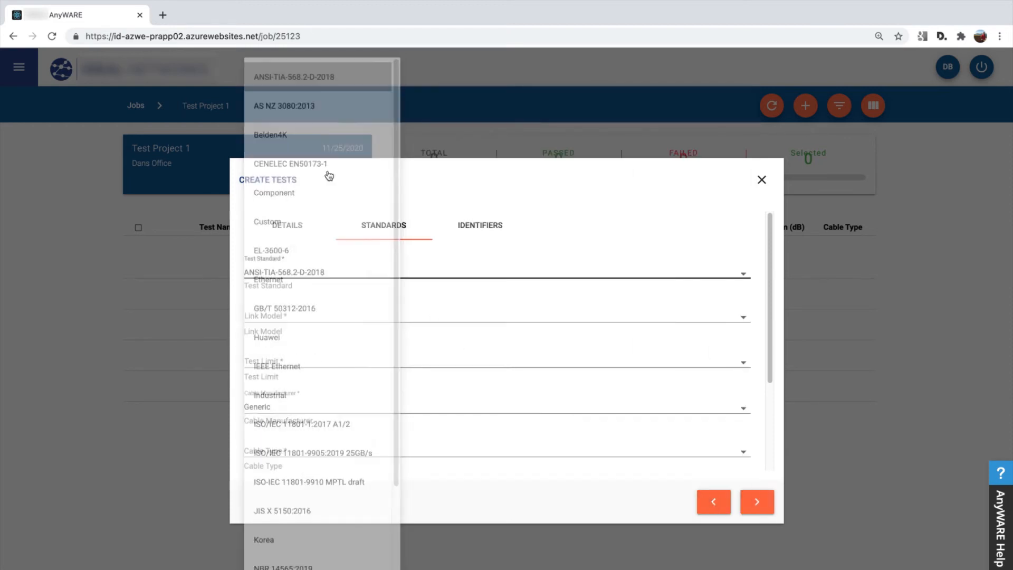
click(280, 325)
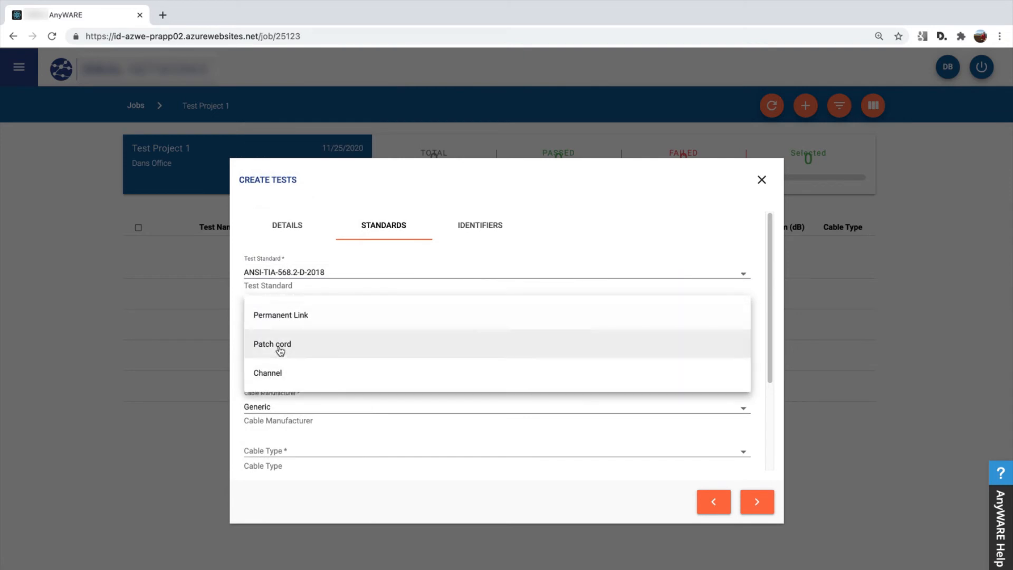
click(281, 315)
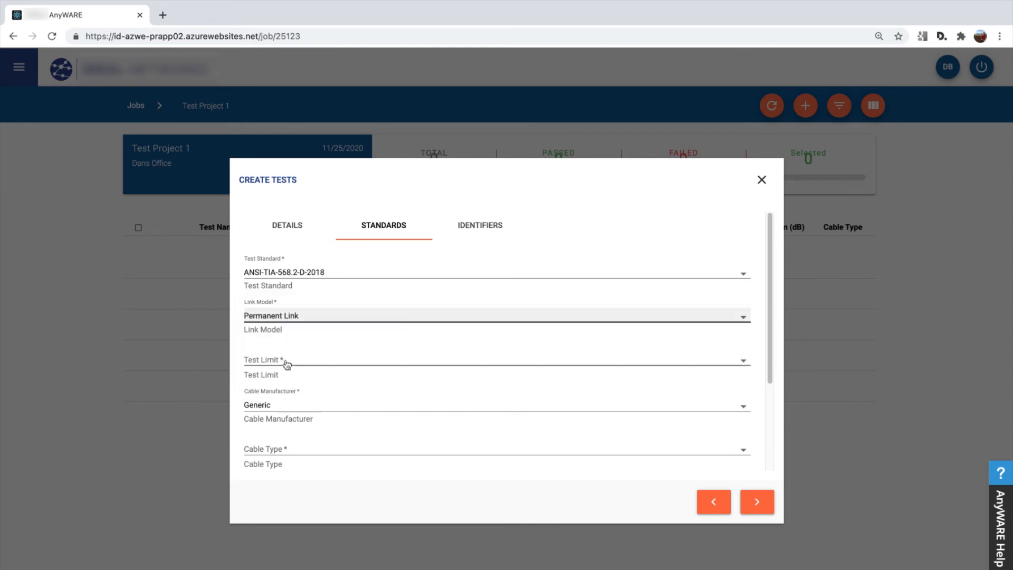
click(279, 365)
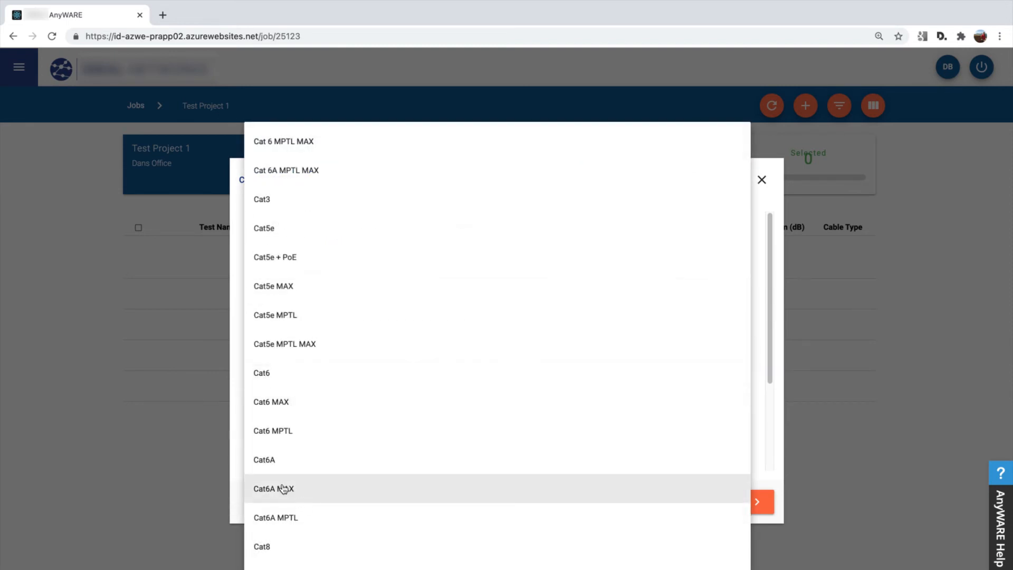
click(273, 461)
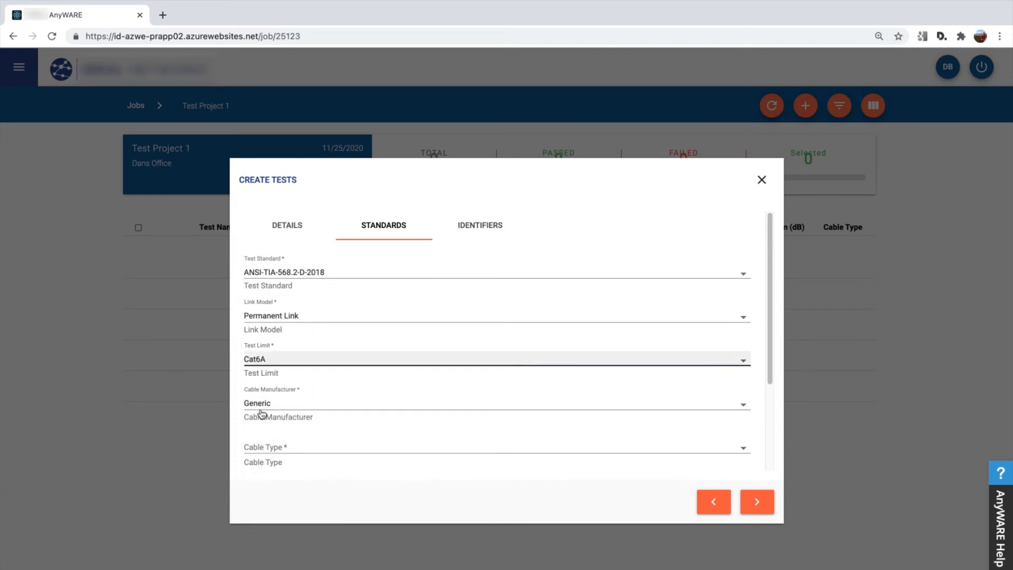
Choose Cat6a-UTP as the cable type and check the remaining cable settings.
click(286, 452)
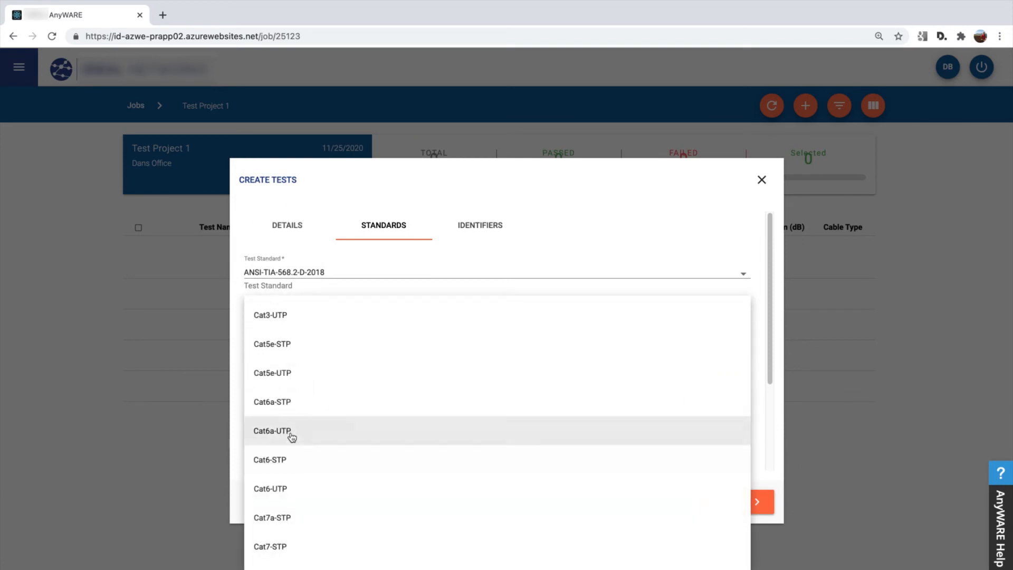
click(285, 432)
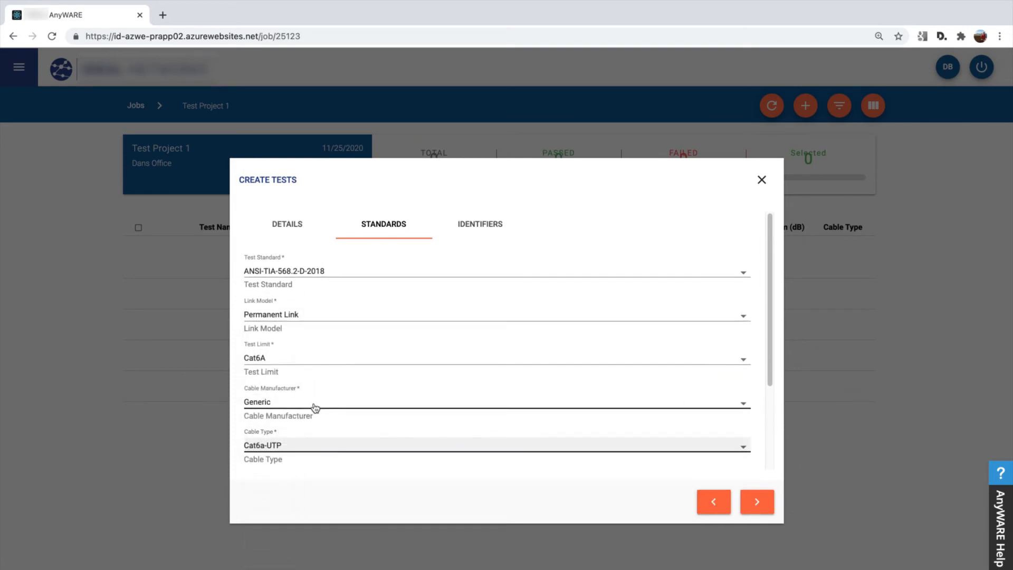
scroll(319, 407, down, 3)
click(310, 426)
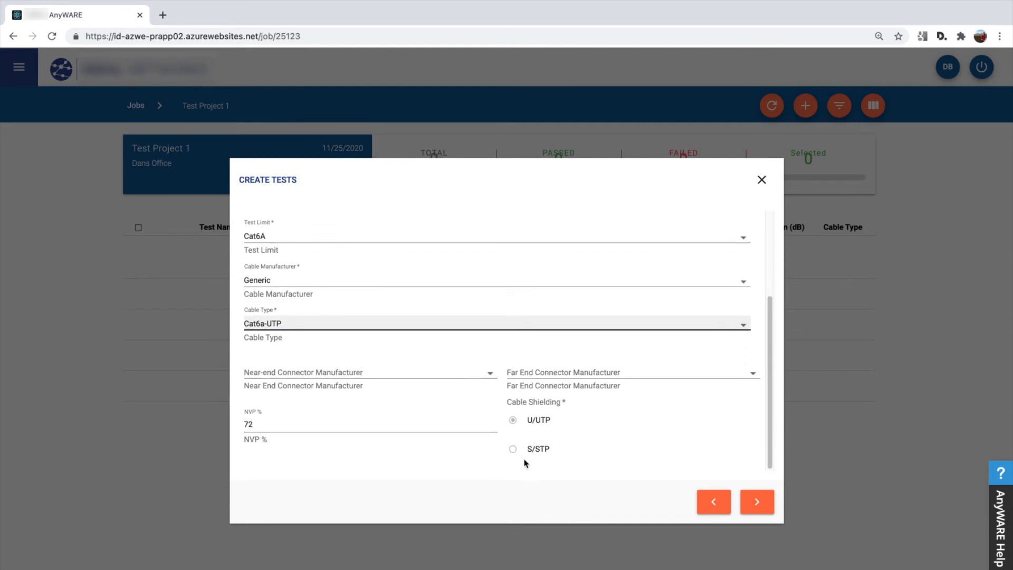
Set both the near-end and the far-end connector manufacturer to Generic.
click(379, 374)
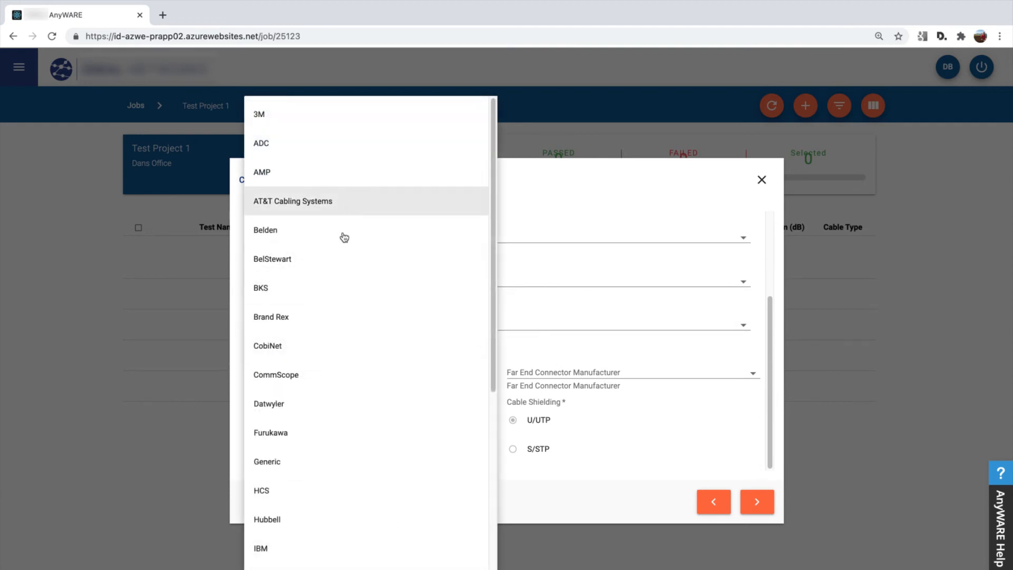
scroll(328, 335, down, 1)
scroll(320, 372, down, 2)
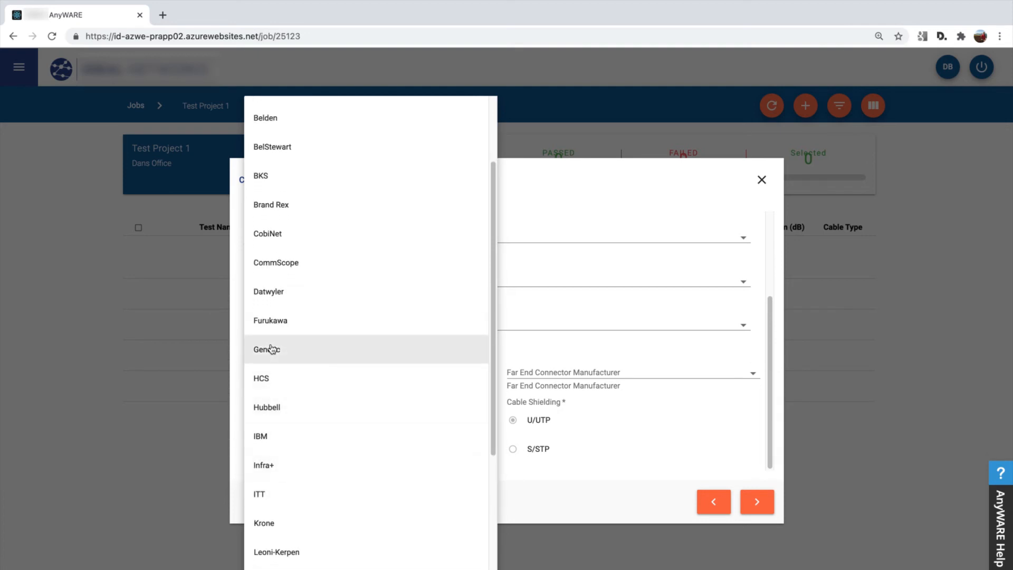
click(288, 353)
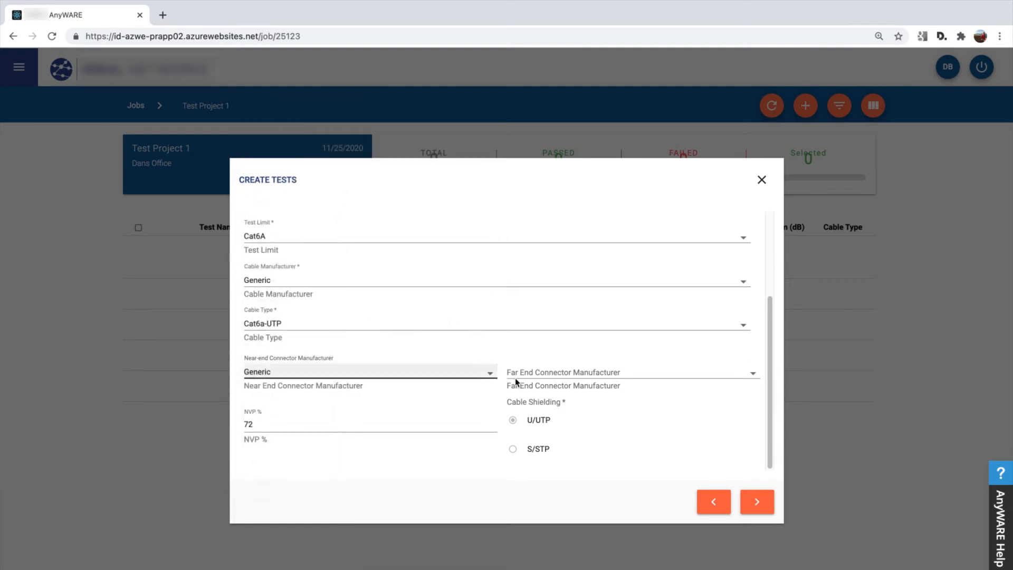
click(515, 375)
click(525, 467)
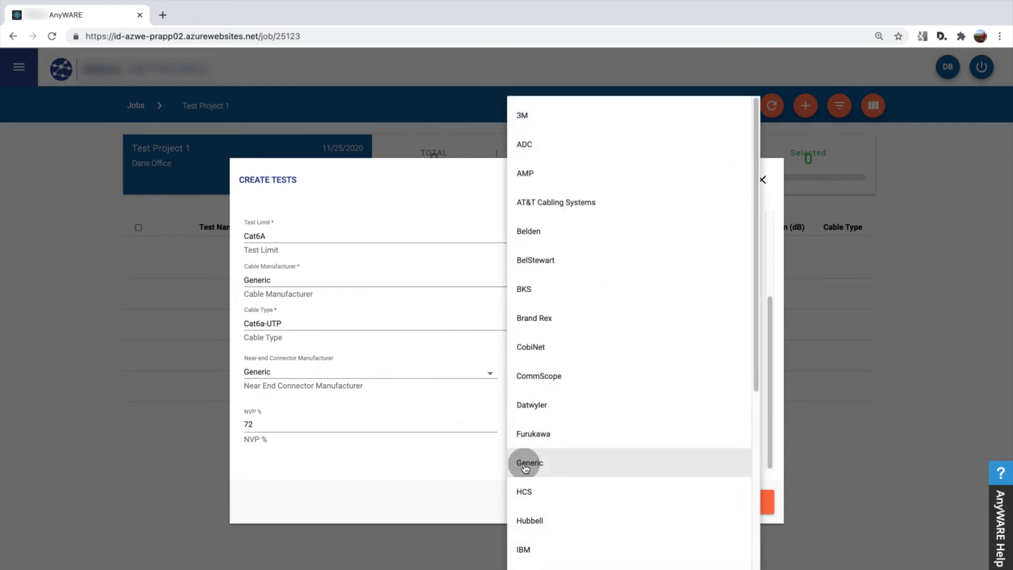
Fill in the test identifiers as Floor 01, Rack 01 and Patch Panel A.
click(756, 501)
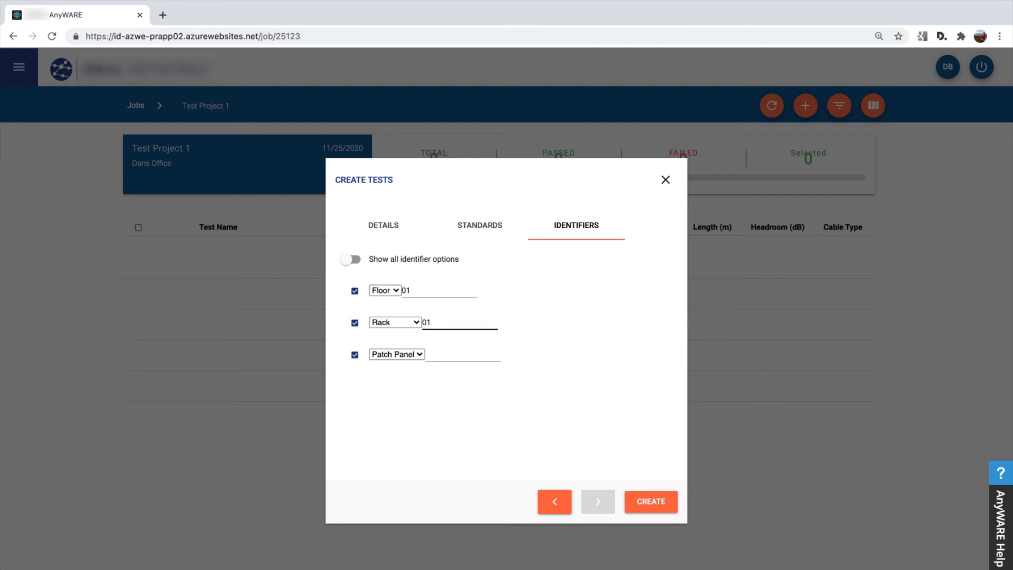
key(Tab)
key(Tab)
Try enabling the Closet identifier among all identifier options, and restore the shortened identifier list.
click(351, 260)
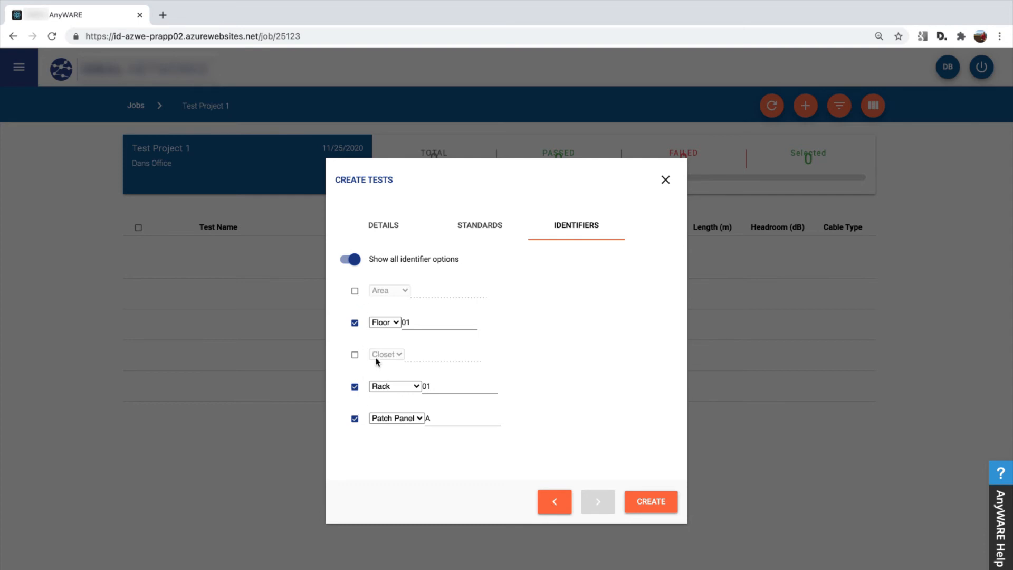
click(355, 356)
click(355, 356)
click(350, 259)
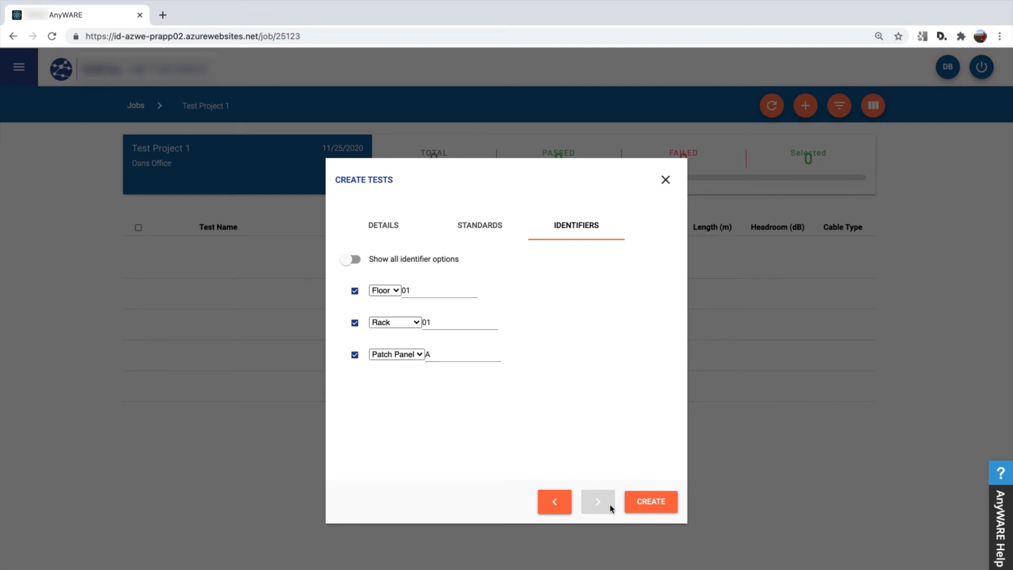
Create the configured Camera tests and review them in the test list of Test Project 1.
click(656, 504)
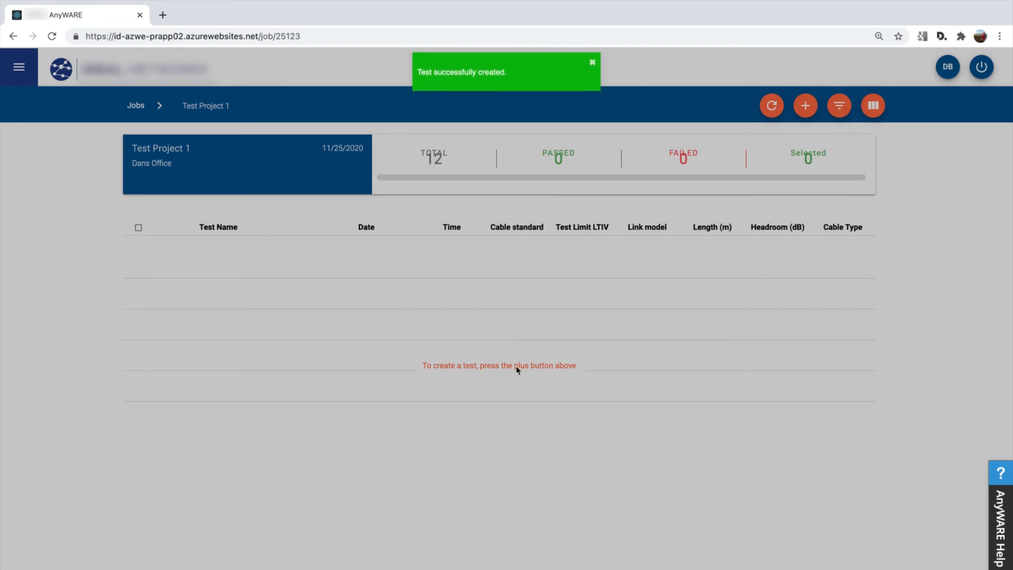
scroll(291, 351, down, 1)
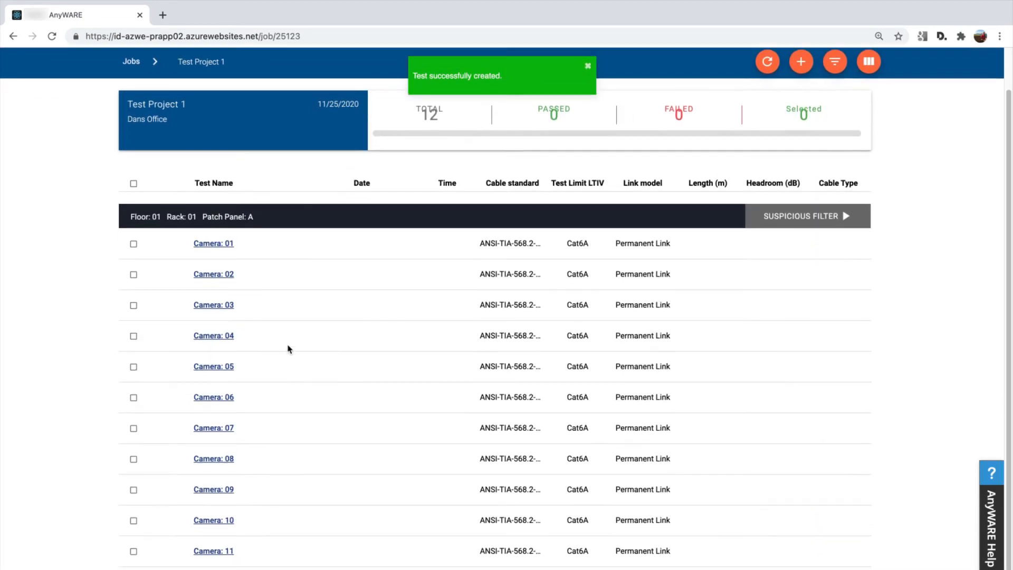
scroll(251, 318, down, 1)
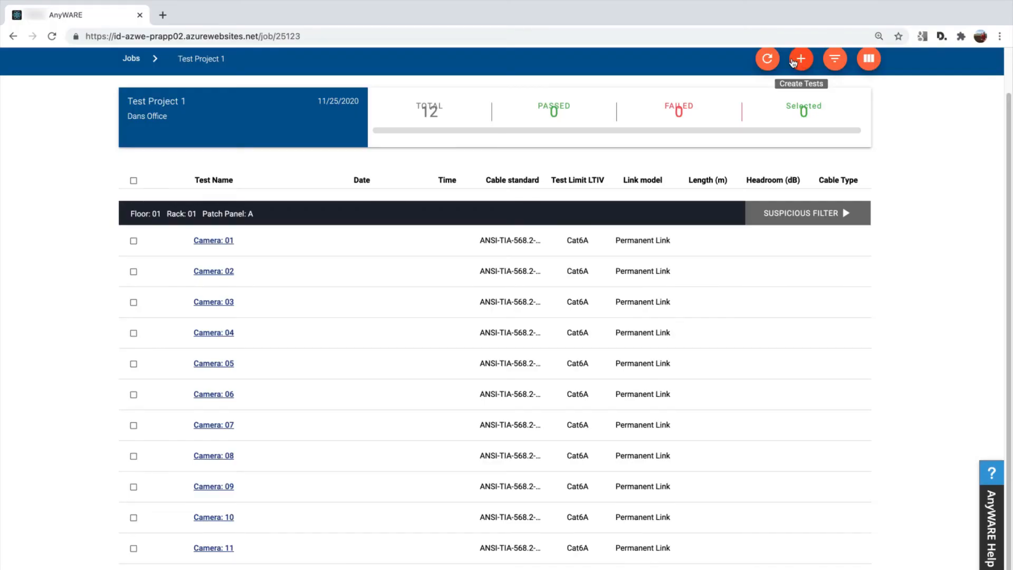
Start another set of LanTEK-IV Twisted Pair tests with start value 13 and end value 24.
click(801, 61)
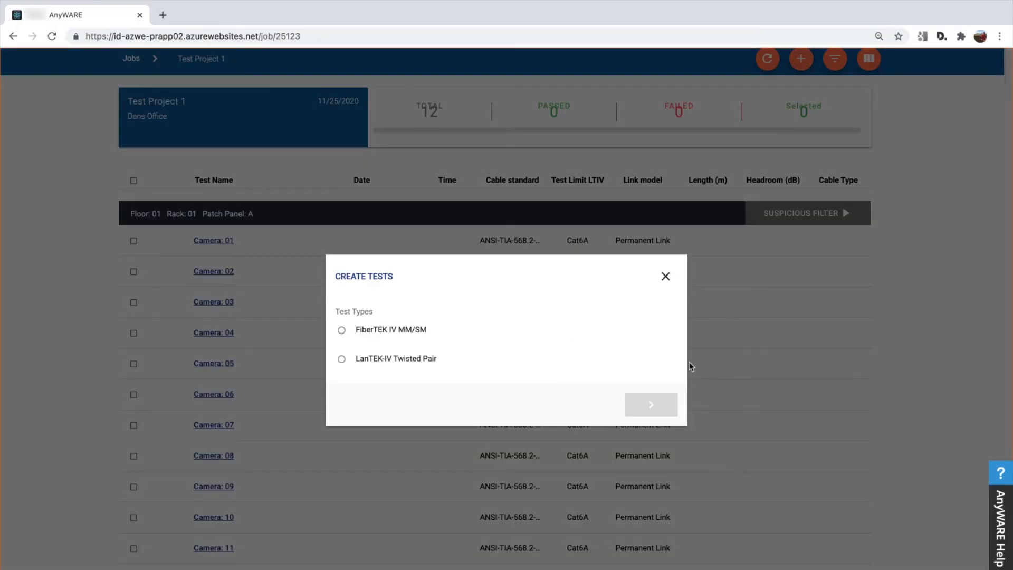
click(395, 359)
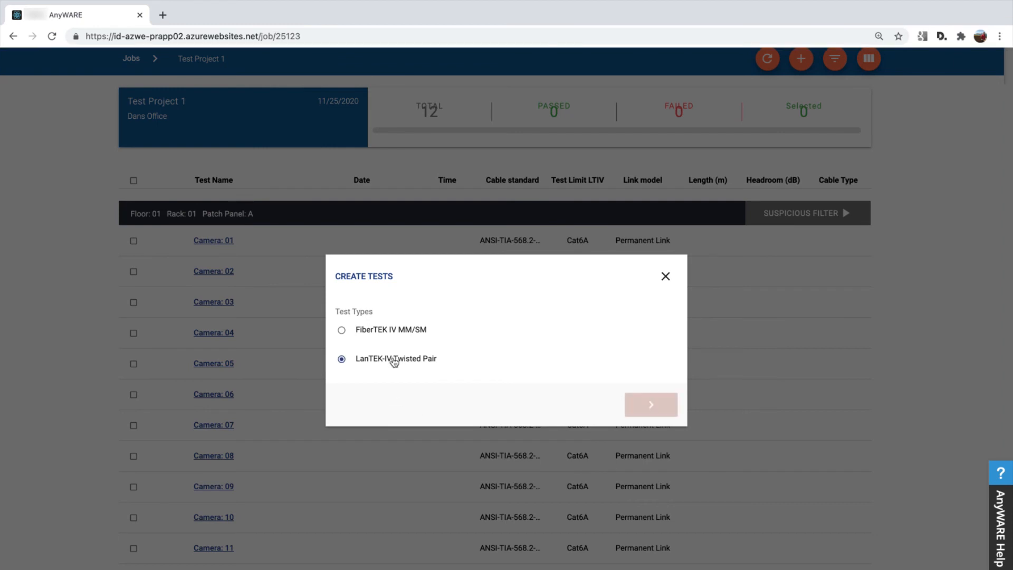
click(641, 405)
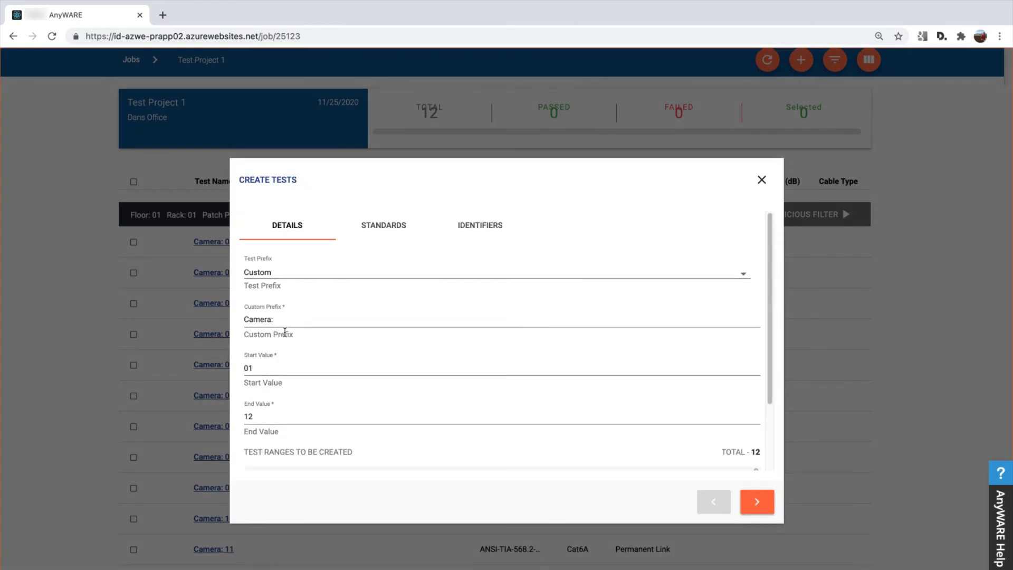
click(267, 371)
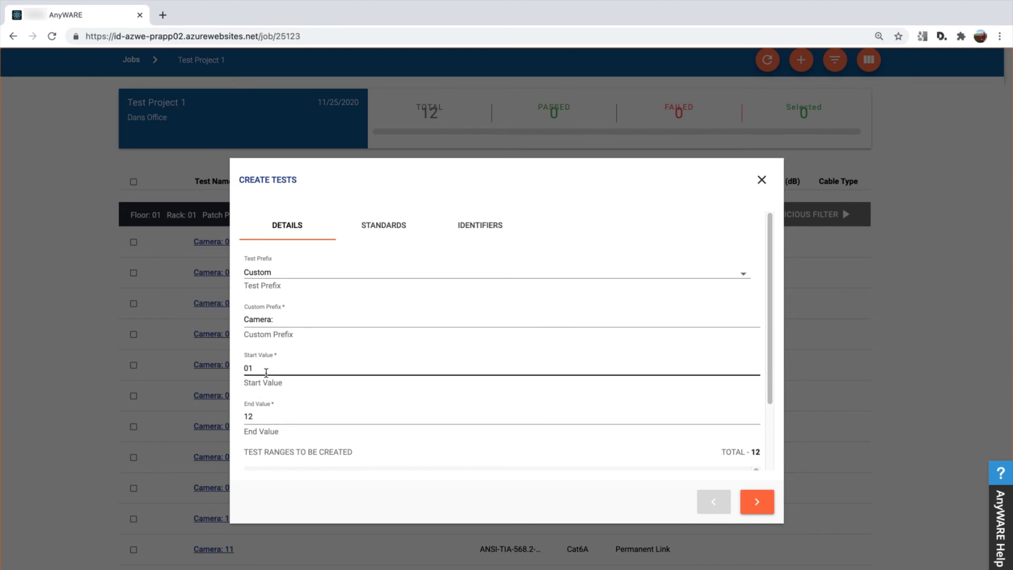
drag(267, 371, 220, 373)
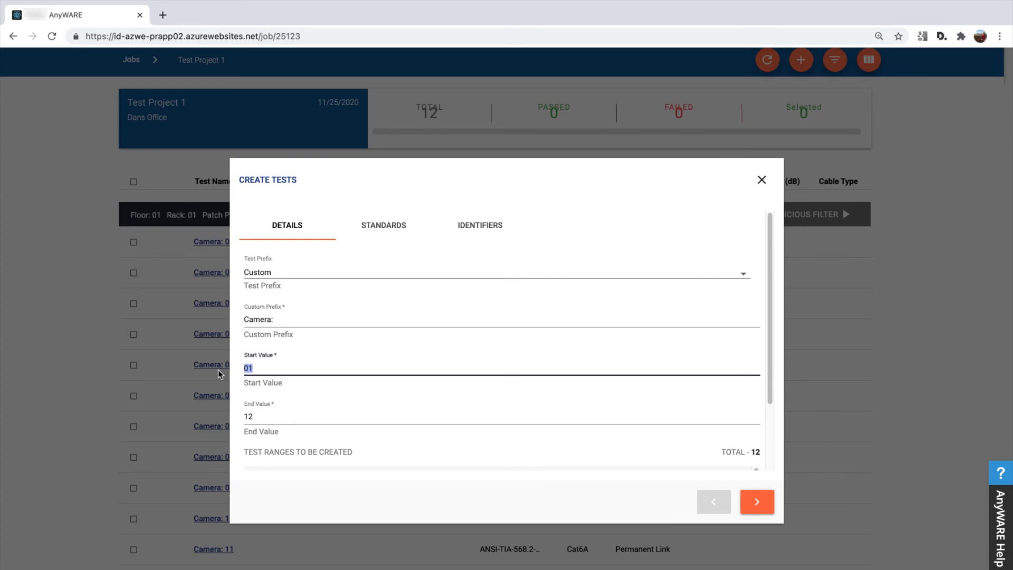
text(1)
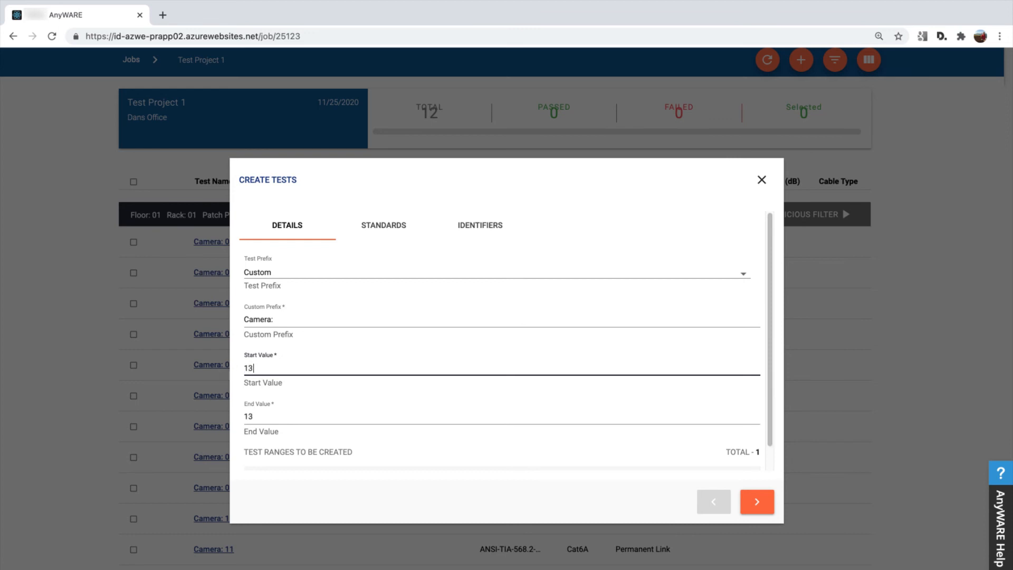
key(Tab)
text(24)
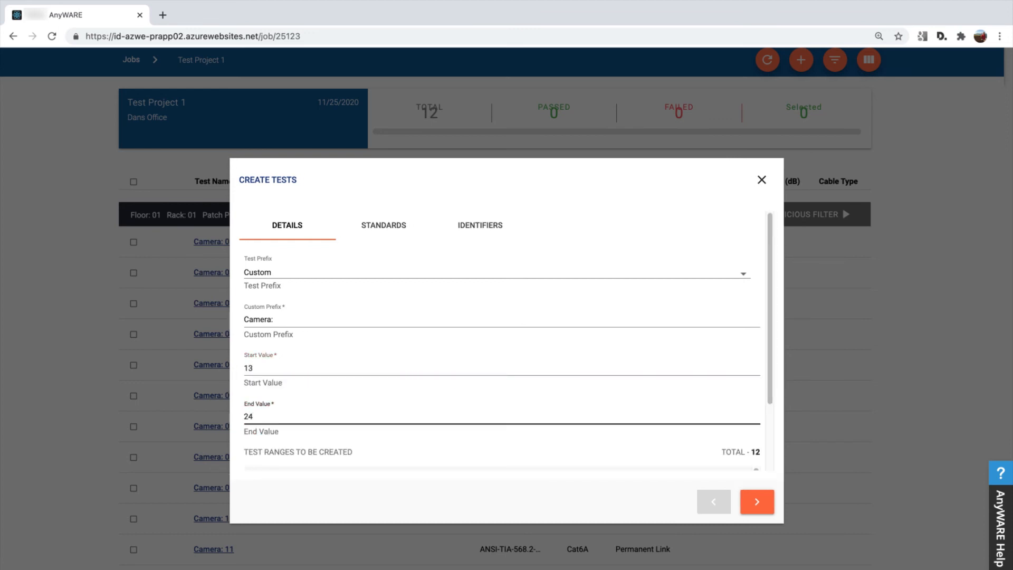
Create the second set of tests with the Patch Panel identifier set to B, and check them in the job's test list.
click(760, 504)
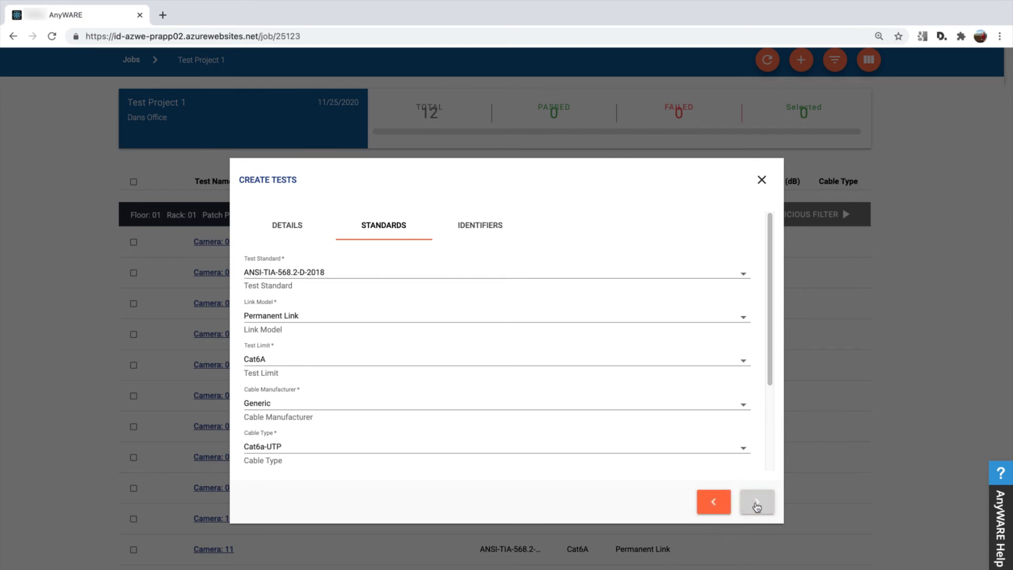
click(757, 504)
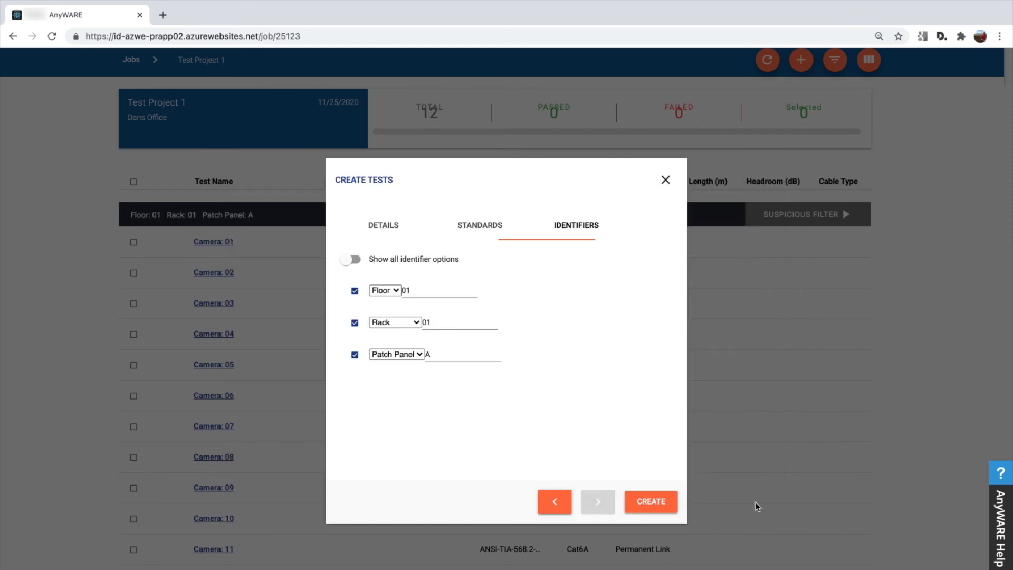
click(450, 357)
text(B)
click(674, 504)
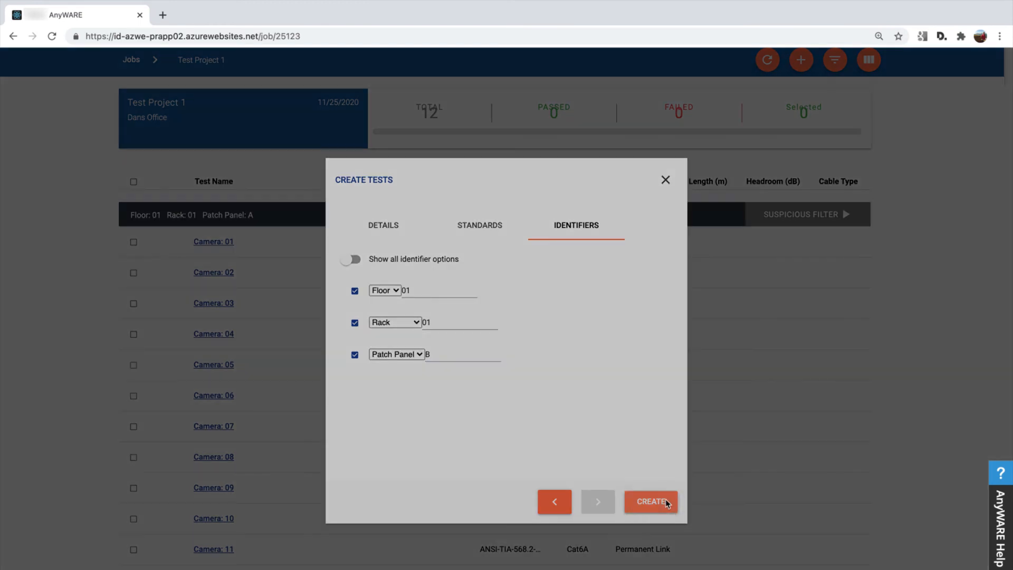
scroll(575, 486, down, 5)
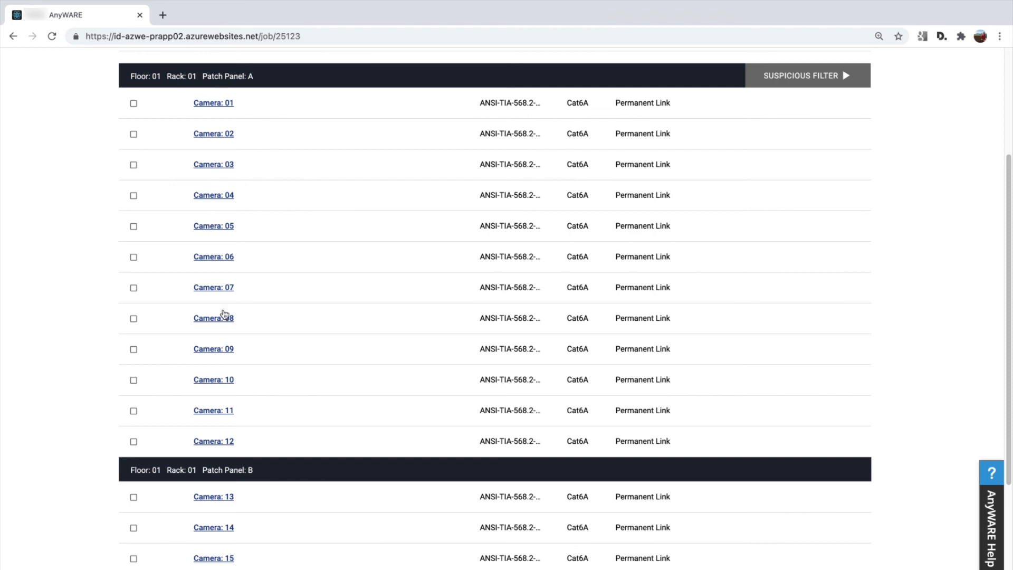
scroll(235, 437, down, 3)
scroll(233, 432, down, 3)
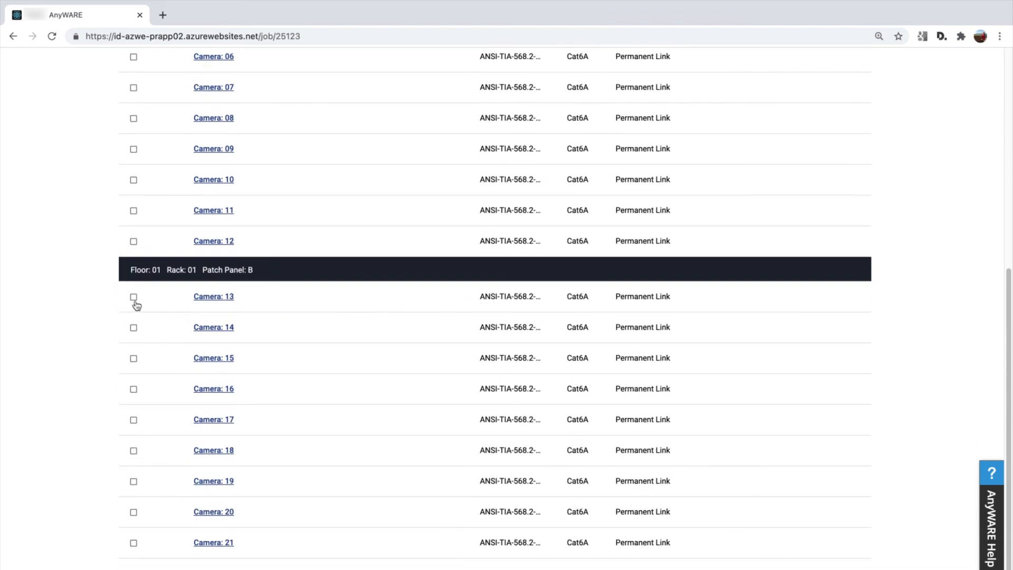
Start a third set of LanTEK-IV Twisted Pair tests in Test Project 1 with start value 25 and end value 36.
scroll(229, 340, down, 2)
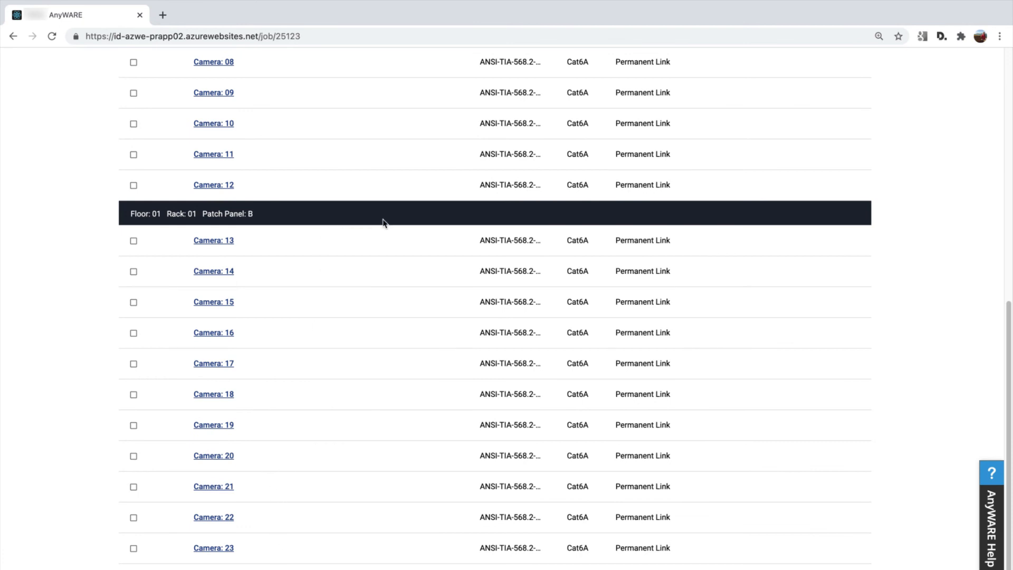
scroll(420, 237, up, 2)
scroll(424, 239, down, 2)
scroll(692, 192, up, 10)
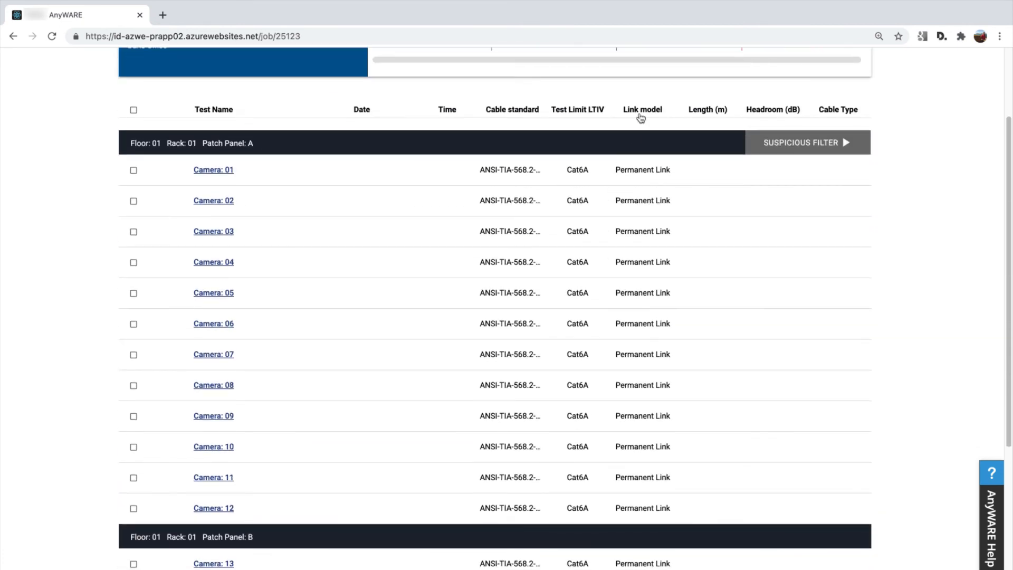
scroll(701, 175, up, 3)
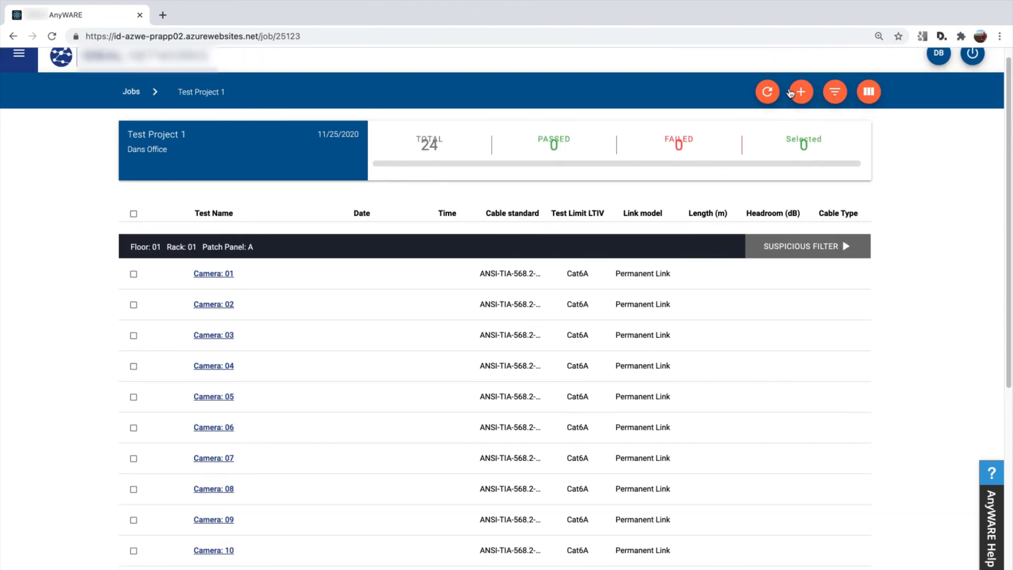
click(799, 94)
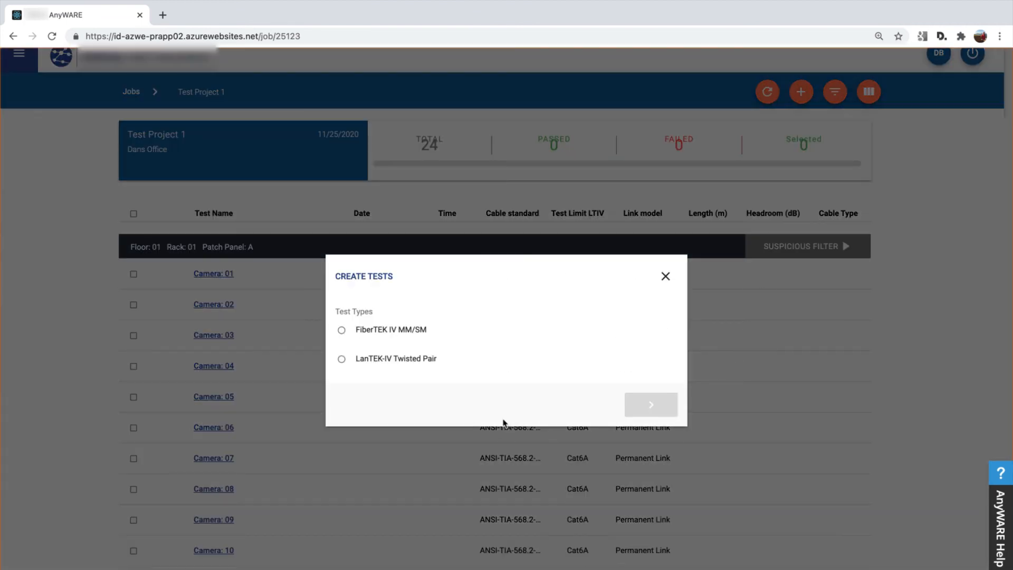
click(432, 362)
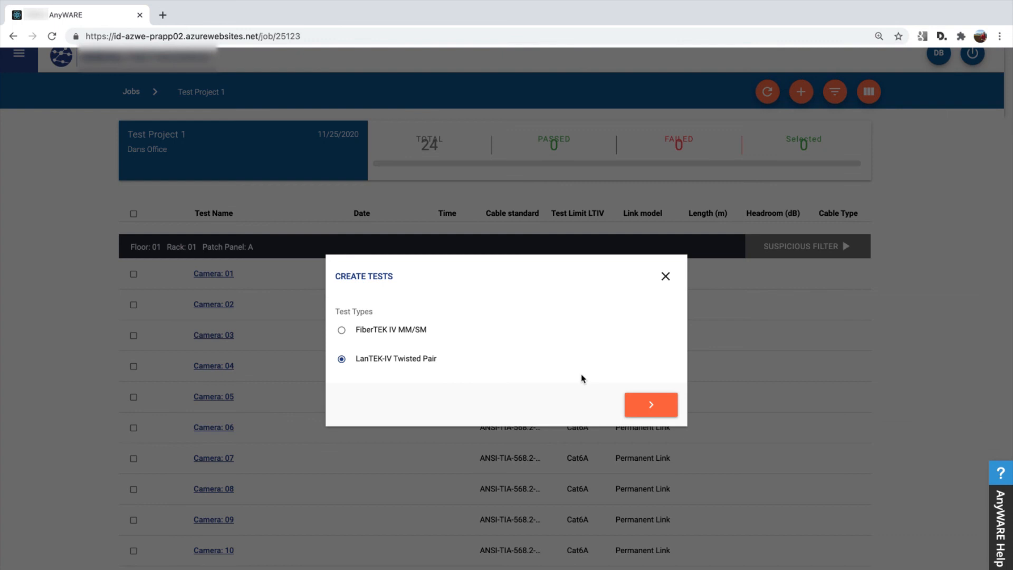
click(647, 406)
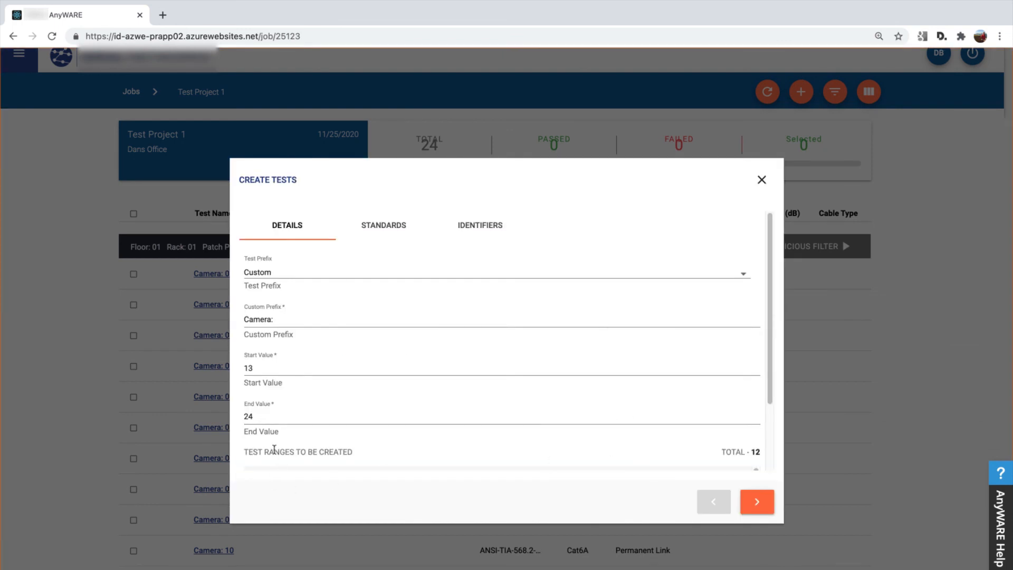
drag(275, 364, 235, 376)
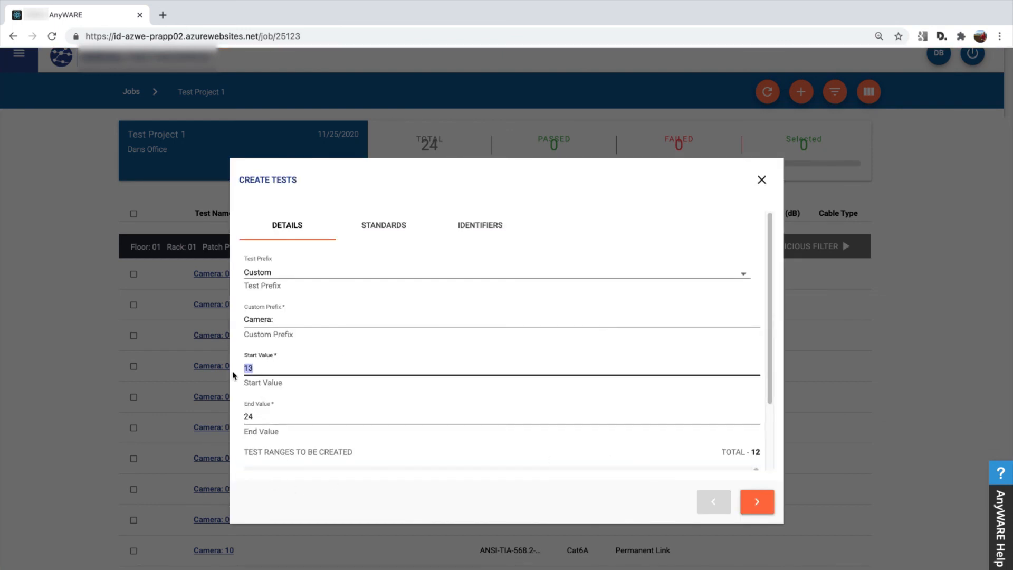
text(25)
key(Tab)
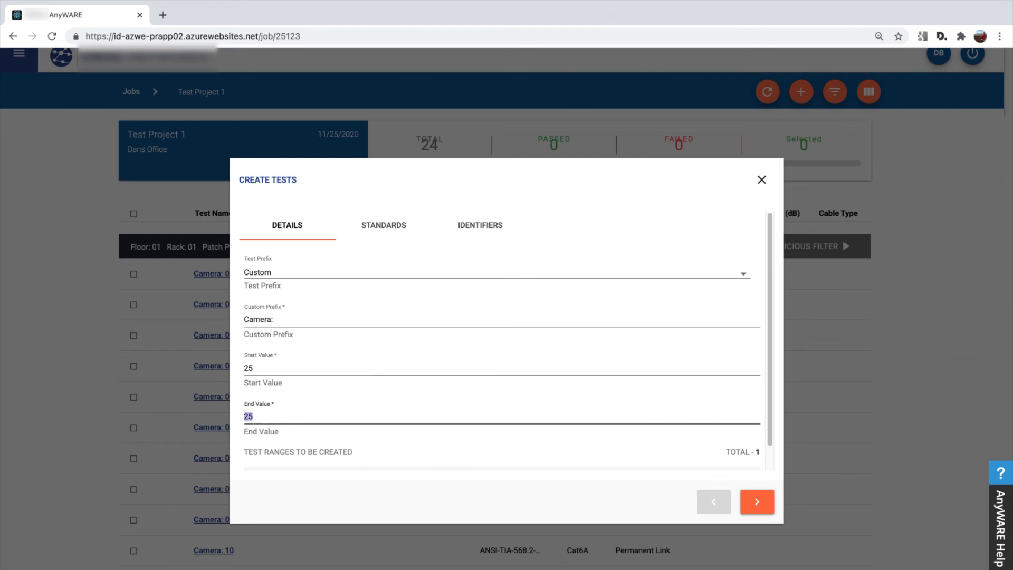
text(36)
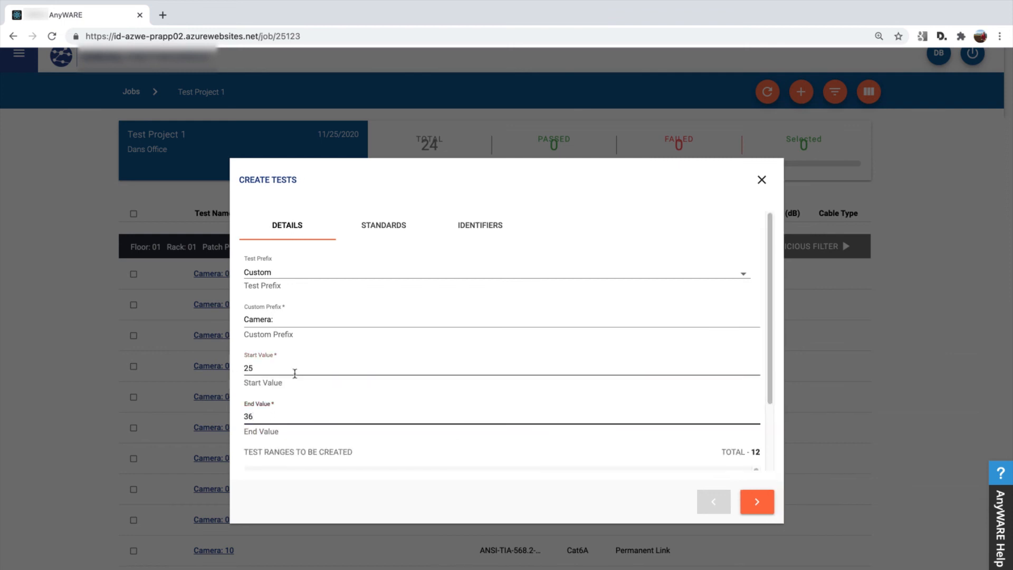
Create the third set of tests with the Patch Panel identifier set to C, and review them in the job's test list.
click(755, 503)
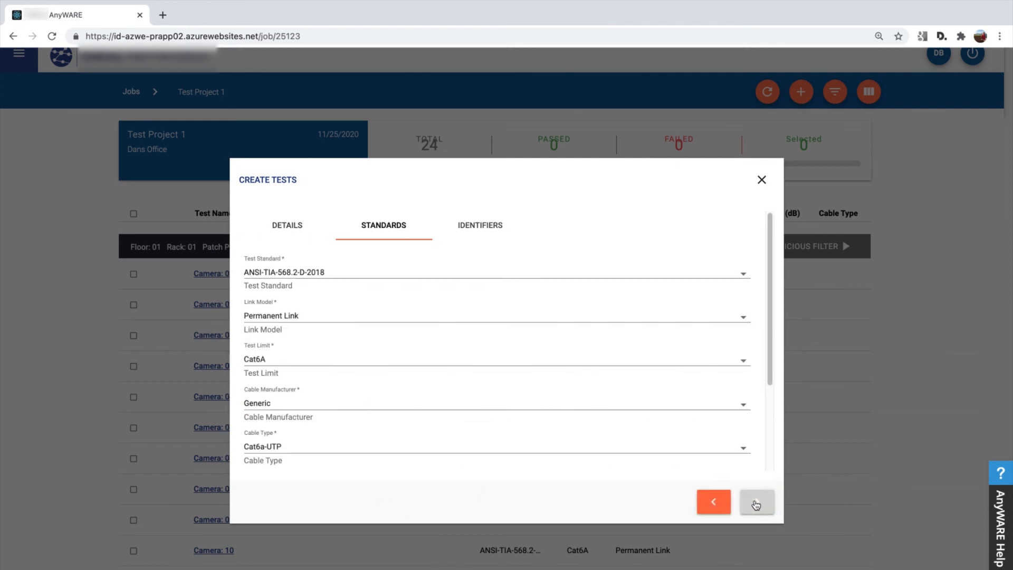
click(757, 504)
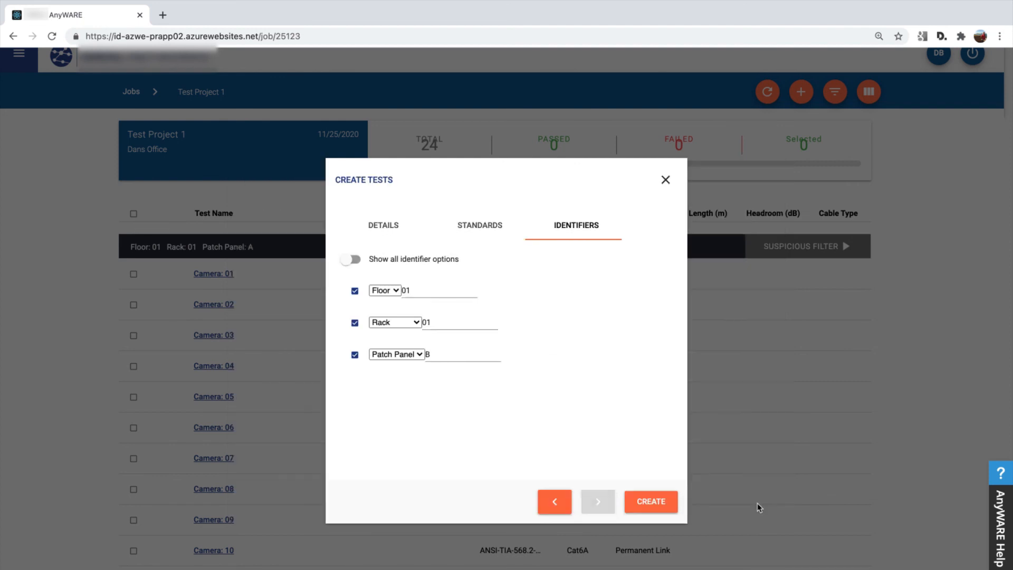
click(447, 361)
click(651, 502)
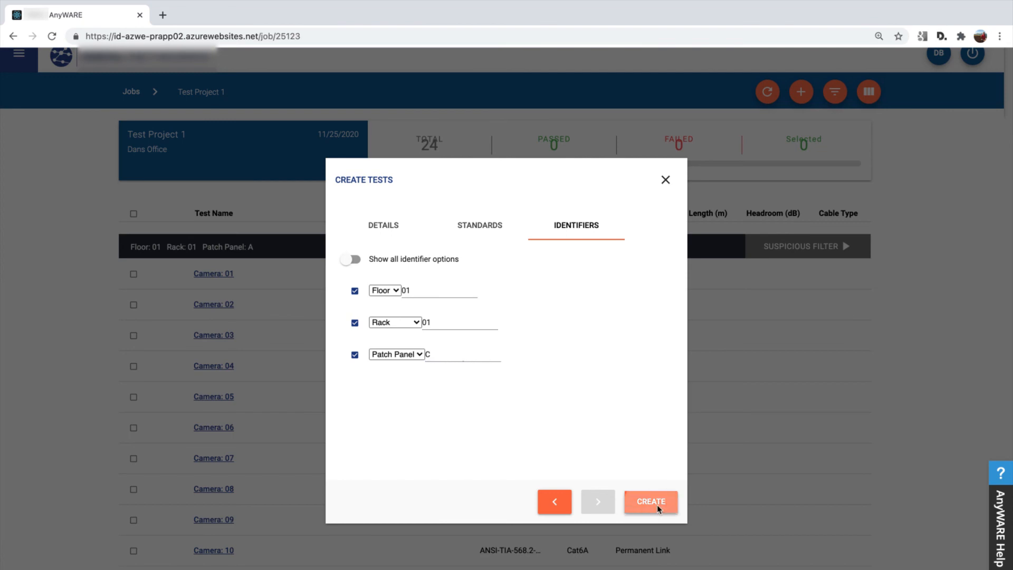
scroll(623, 433, down, 9)
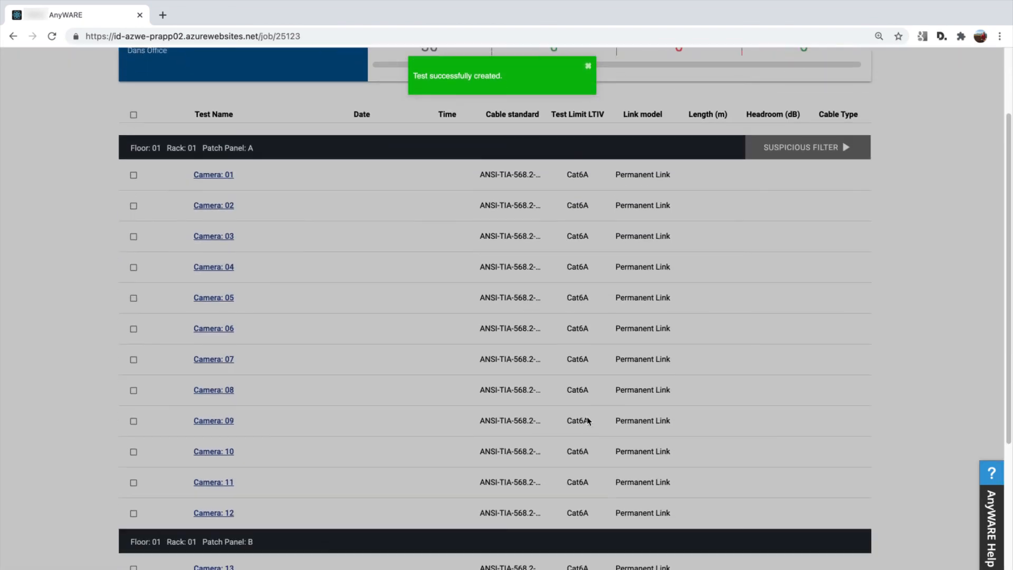
scroll(574, 404, down, 6)
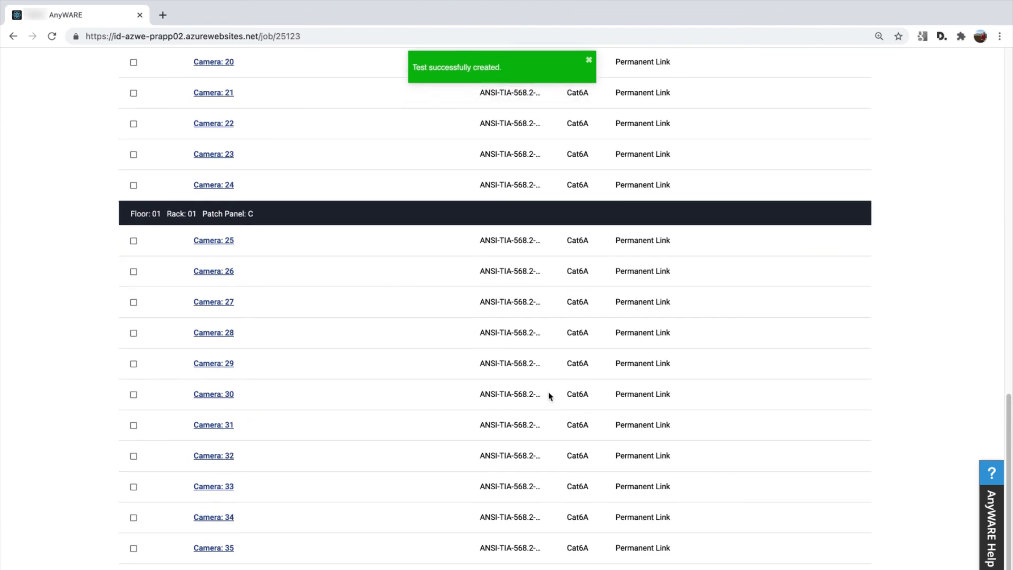
scroll(538, 401, up, 2)
scroll(549, 401, up, 9)
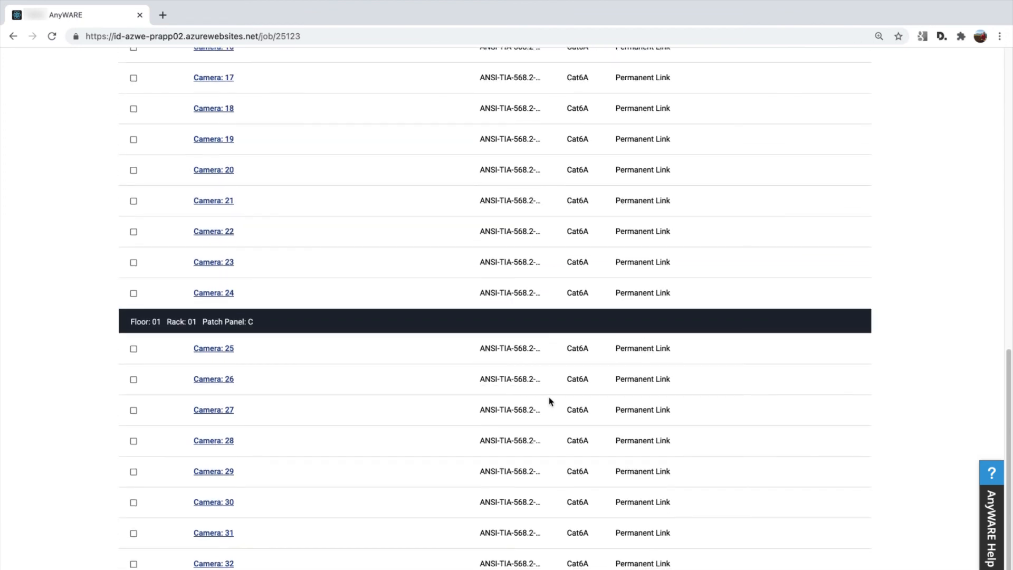
Return to the jobs list and enable sync for Test Project 1.
scroll(580, 353, up, 6)
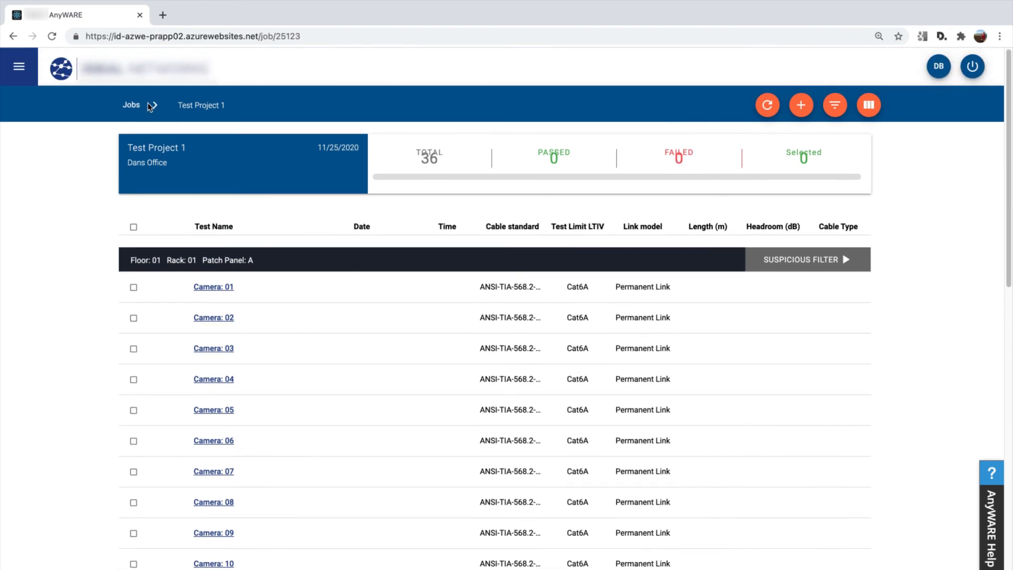
click(132, 105)
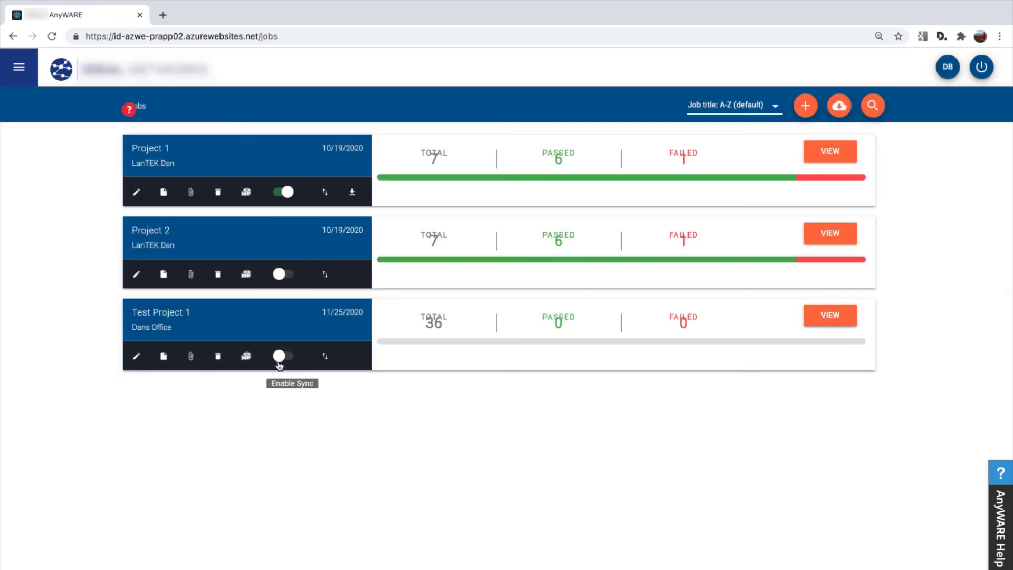
click(281, 358)
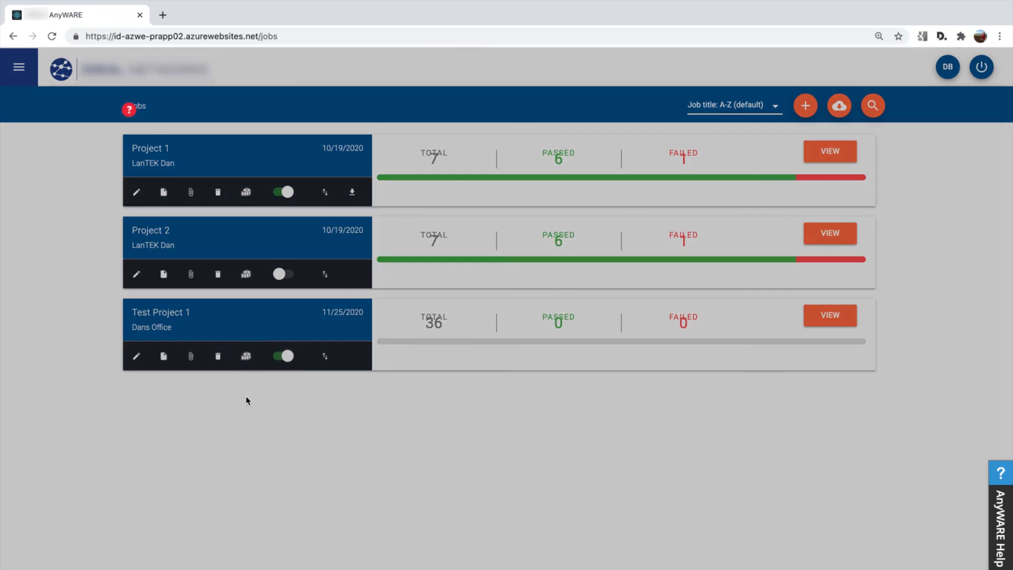